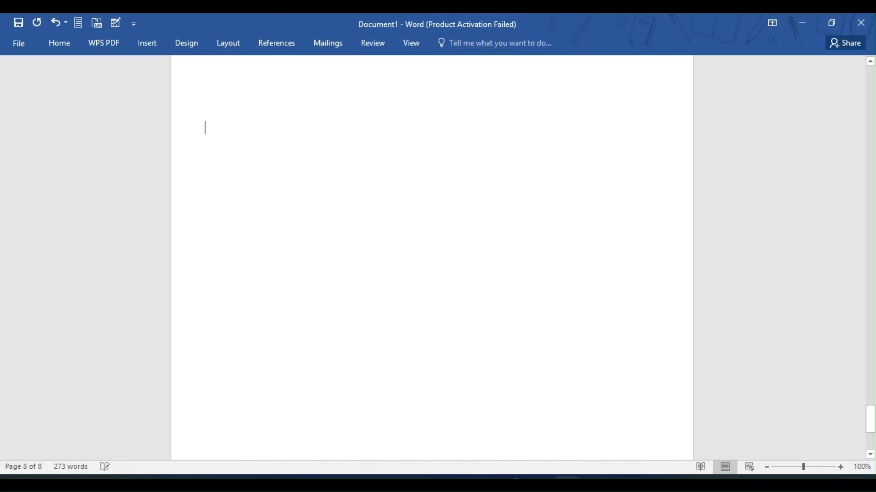
# Insert a standard Pie chart on the blank page and dismiss the activation notice.
pyautogui.click(147, 44)
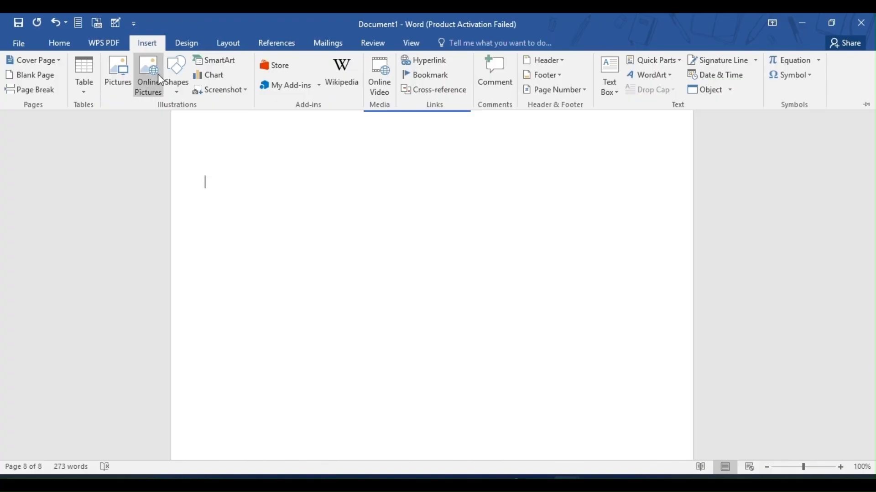
pyautogui.click(220, 81)
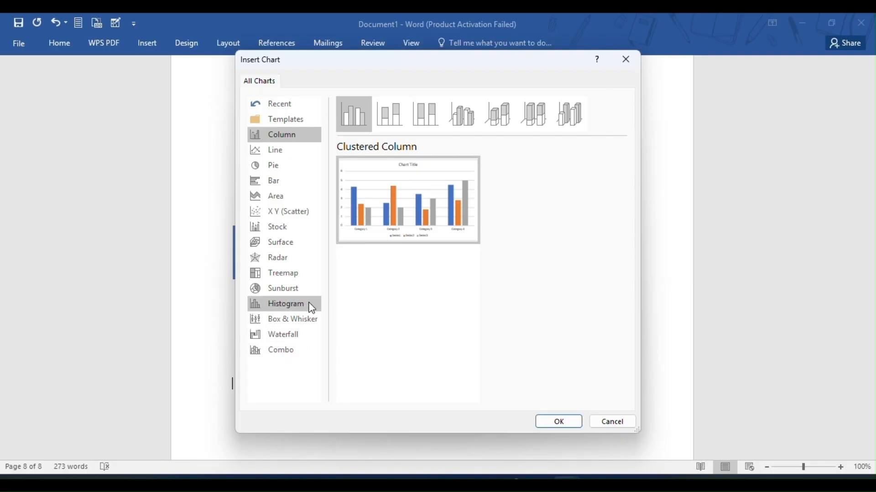
pyautogui.click(293, 169)
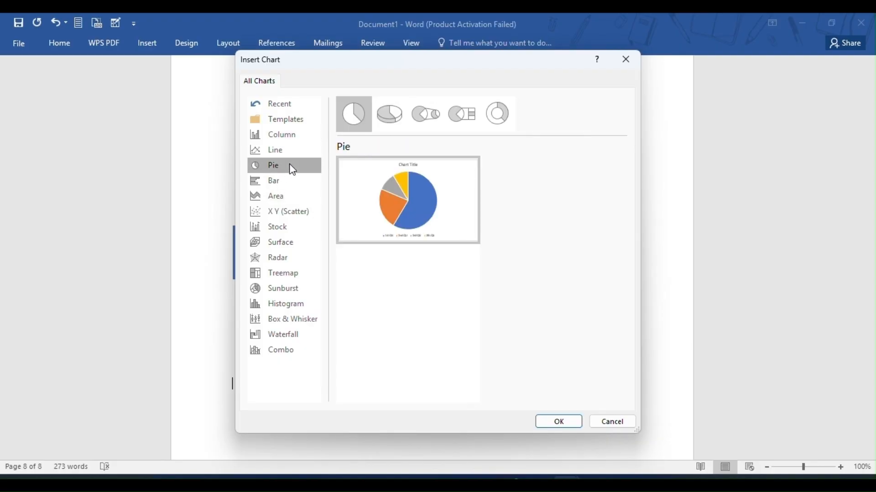
pyautogui.moveTo(375, 198)
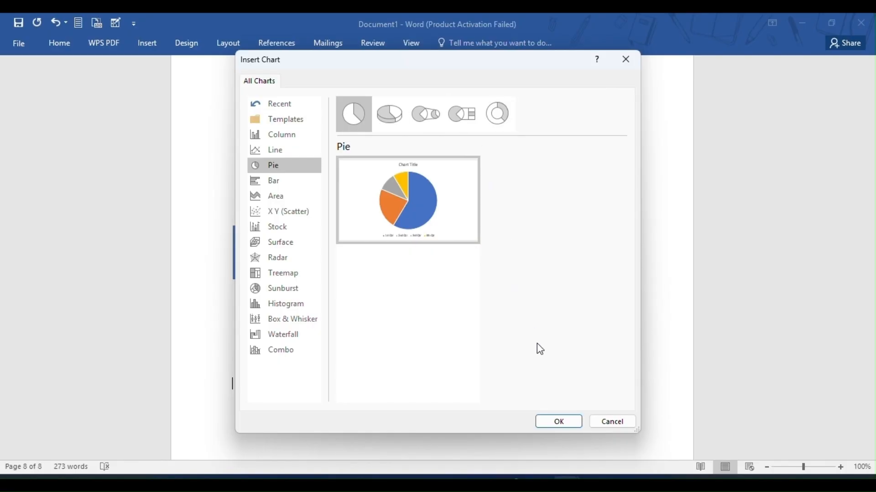
pyautogui.click(557, 420)
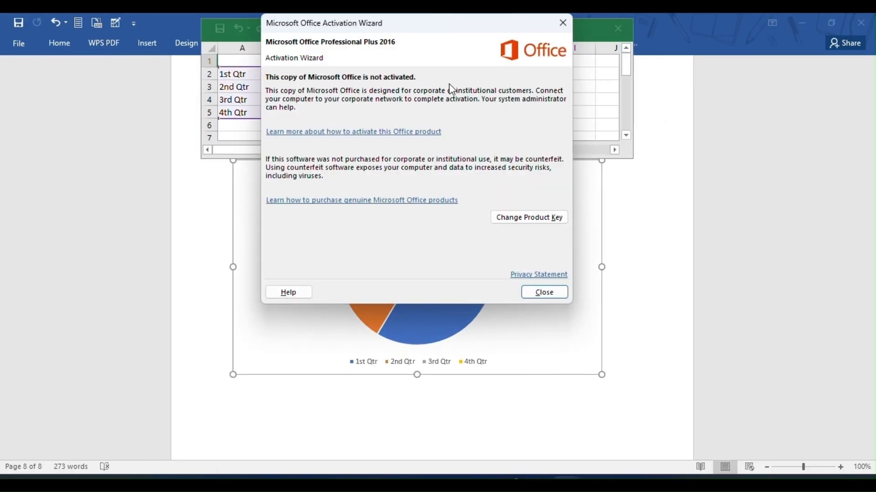
pyautogui.click(562, 23)
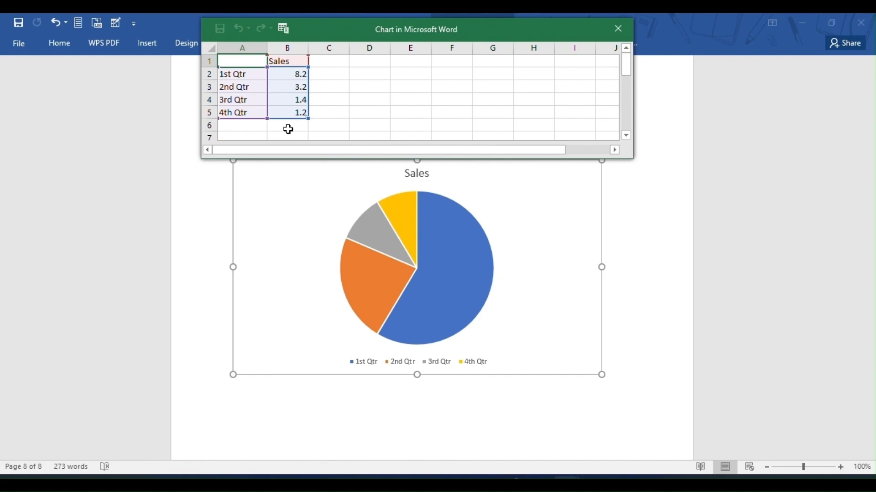
# Enter AMOUNT in cell A1 of the pie chart's data sheet and return to the document.
pyautogui.write('AMOUNT')
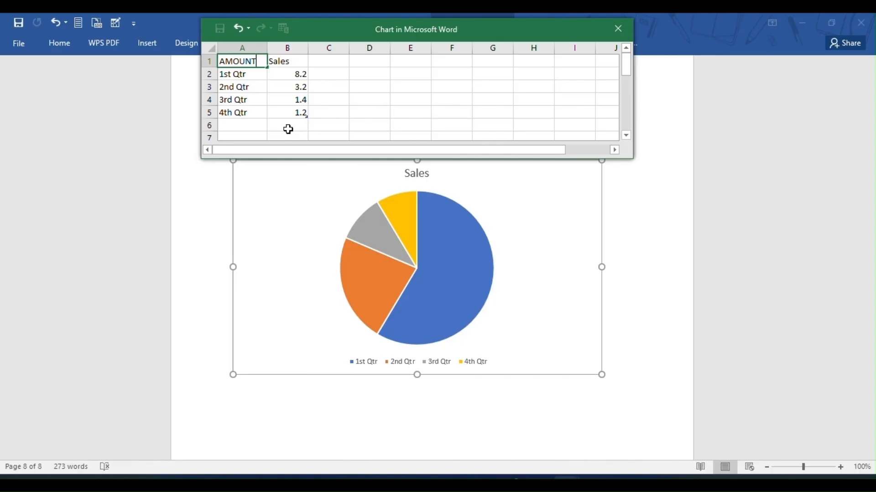
pyautogui.click(289, 59)
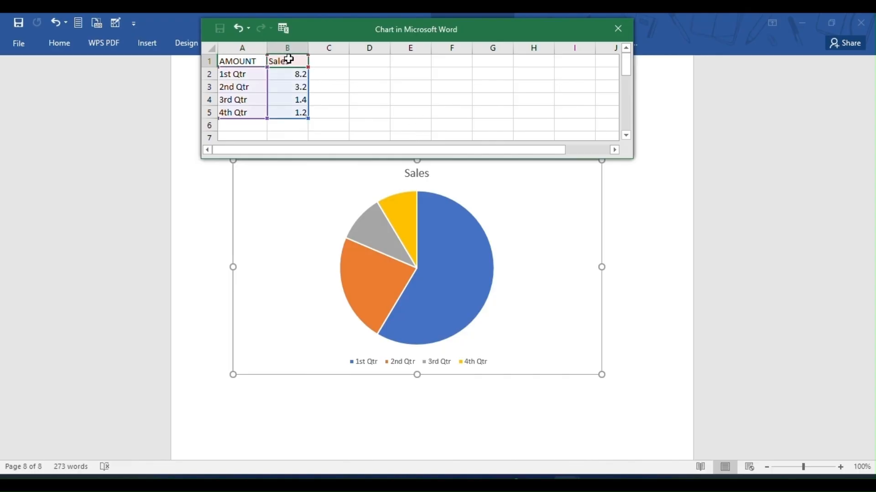
pyautogui.doubleClick(290, 61)
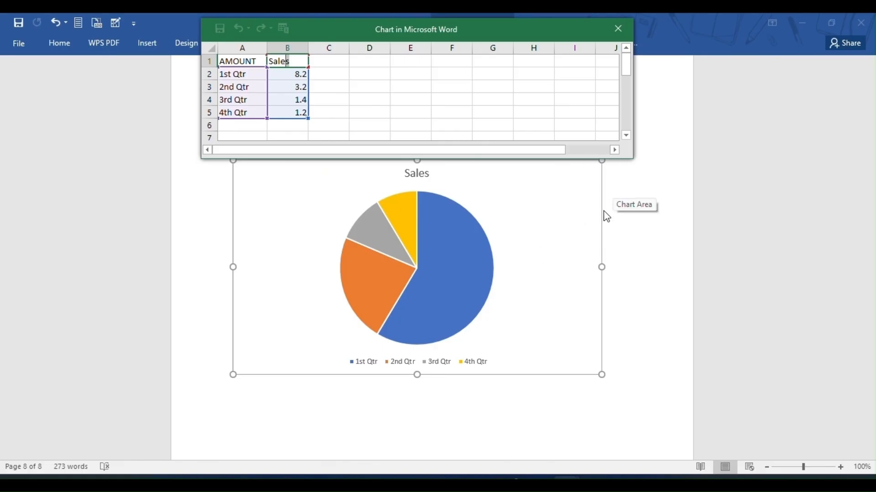
pyautogui.click(654, 169)
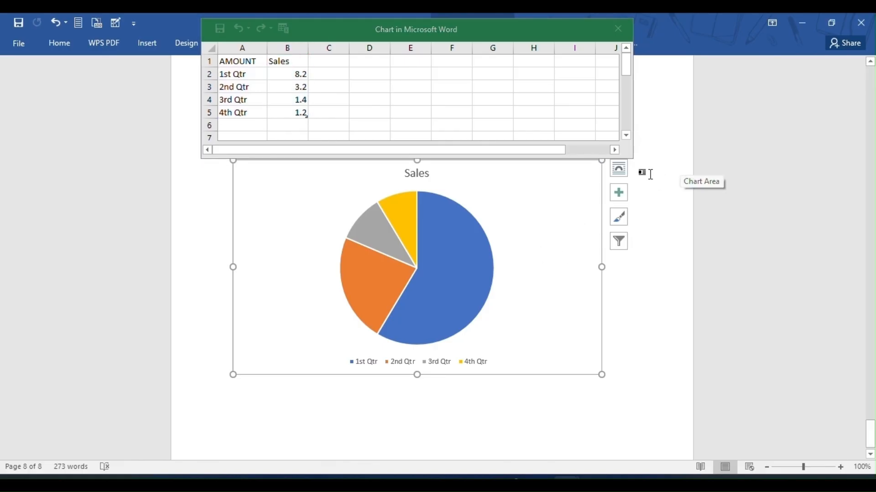
# Leave the chart's data sheet and insert a page break below the pie chart.
pyautogui.scroll(3, 579, 254)
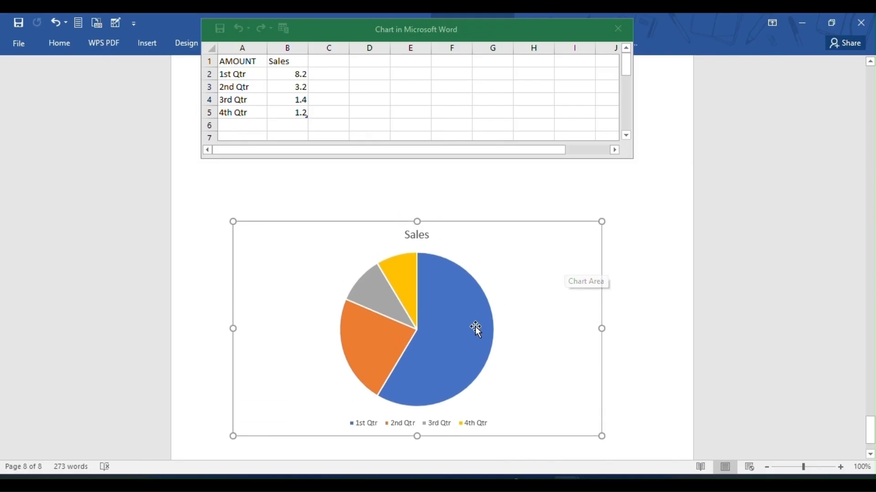
pyautogui.scroll(3, 456, 308)
pyautogui.scroll(4, 474, 218)
pyautogui.scroll(2, 542, 296)
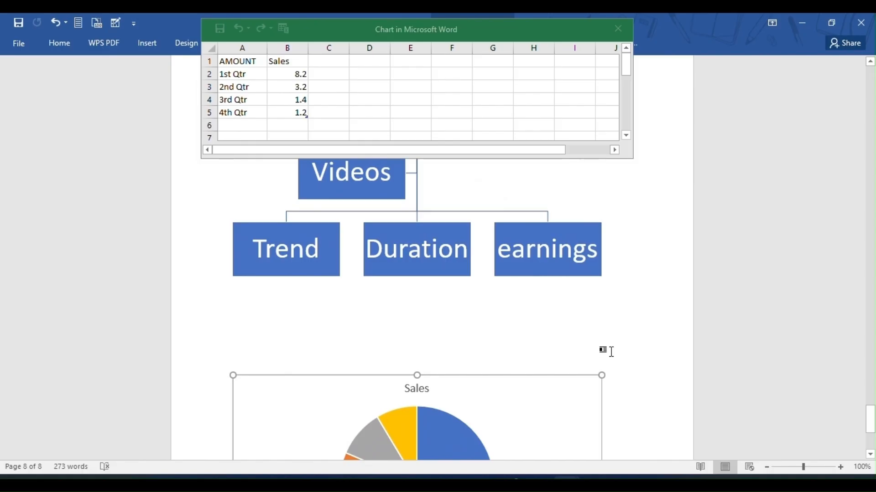
pyautogui.scroll(-5, 606, 351)
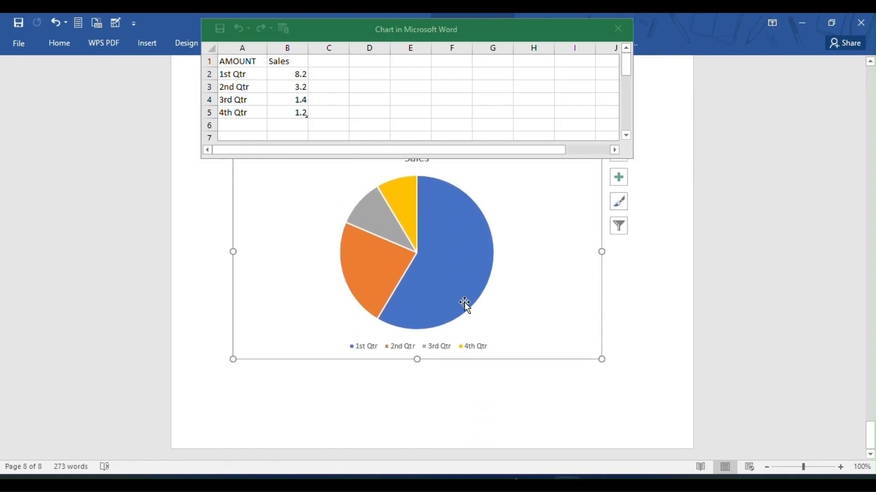
pyautogui.scroll(1, 430, 292)
pyautogui.scroll(-1, 470, 235)
pyautogui.click(628, 392)
pyautogui.hotkey('ctrl', 'Return')
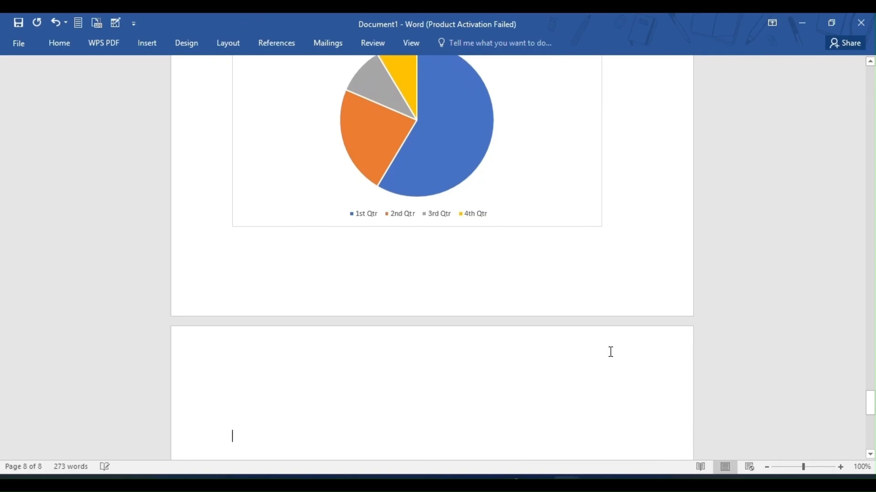
# Insert a screen clipping covering most of the desktop on the new page.
pyautogui.click(154, 45)
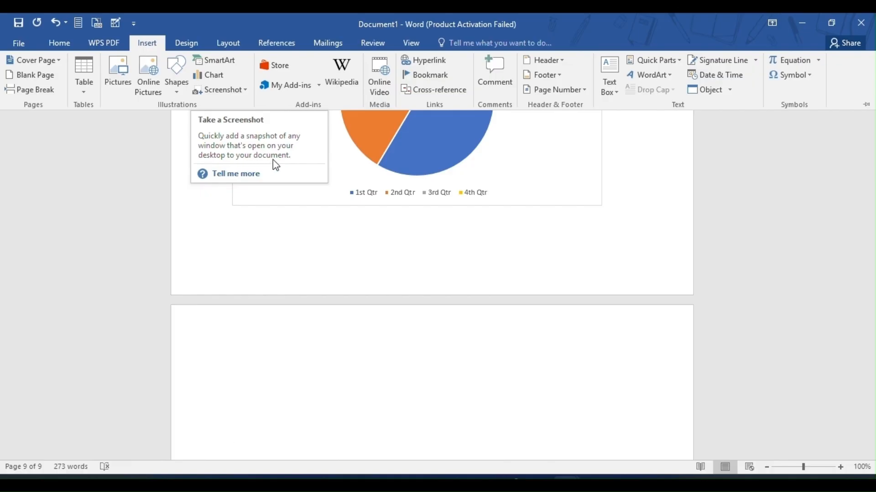
pyautogui.click(240, 91)
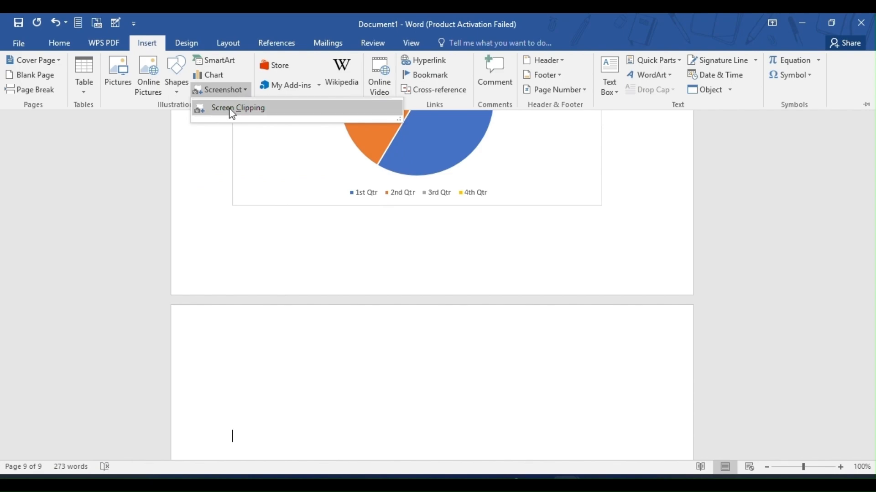
pyautogui.click(230, 110)
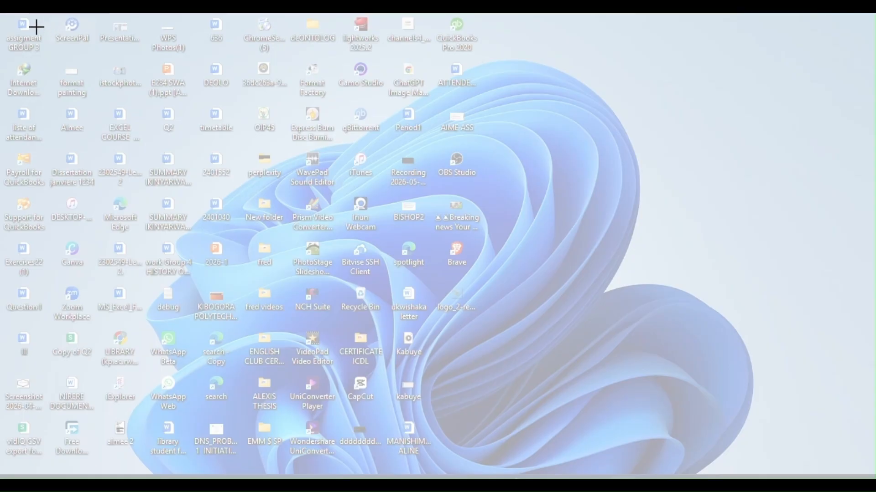
pyautogui.moveTo(108, 18); pyautogui.dragTo(807, 426)
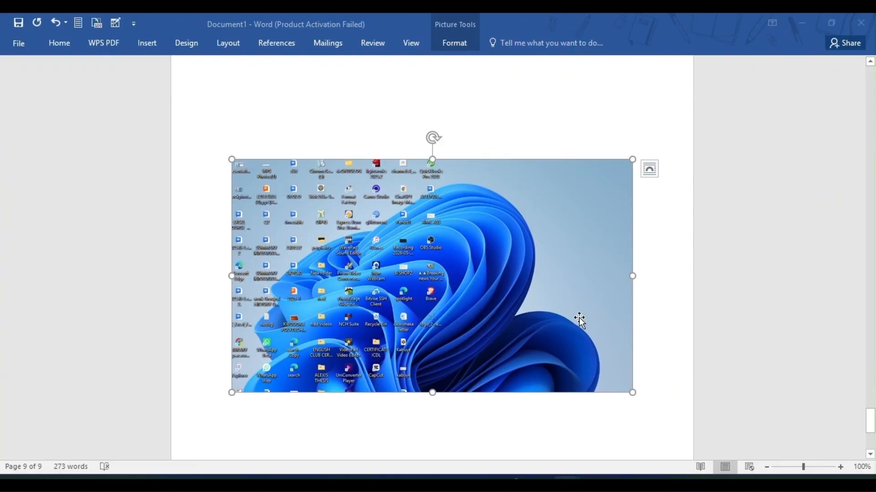
# Place the cursor after the desktop screenshot and add several blank lines below it.
pyautogui.scroll(-3, 502, 264)
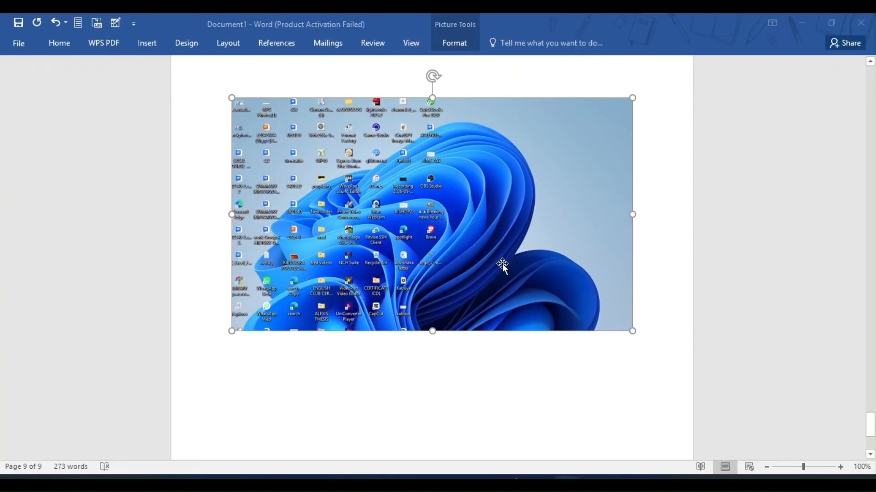
pyautogui.scroll(4, 499, 267)
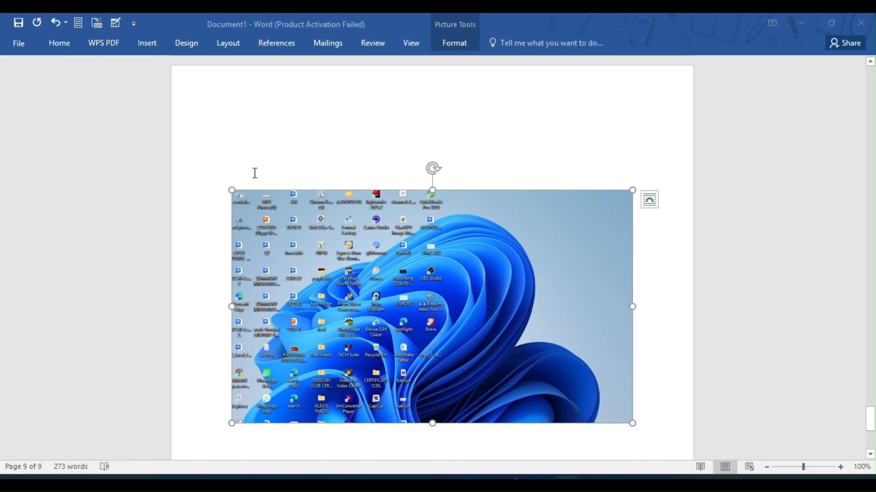
pyautogui.click(276, 163)
pyautogui.scroll(-7, 282, 163)
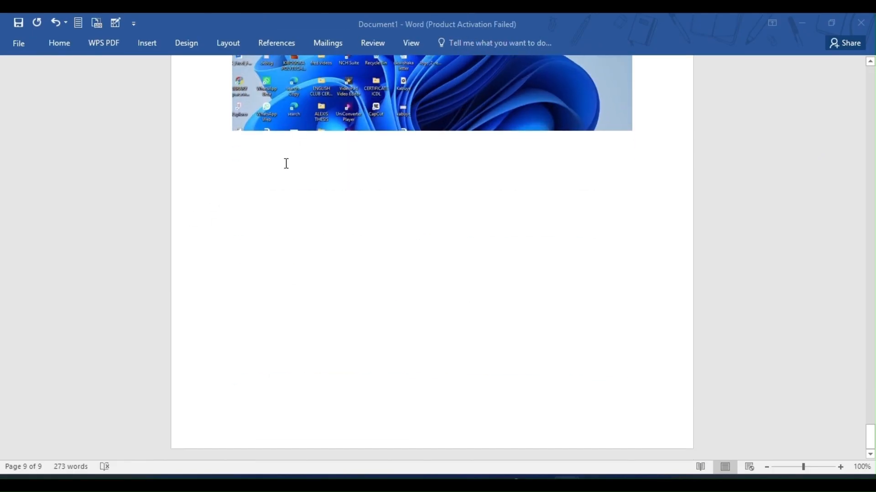
pyautogui.click(357, 241)
pyautogui.click(552, 186)
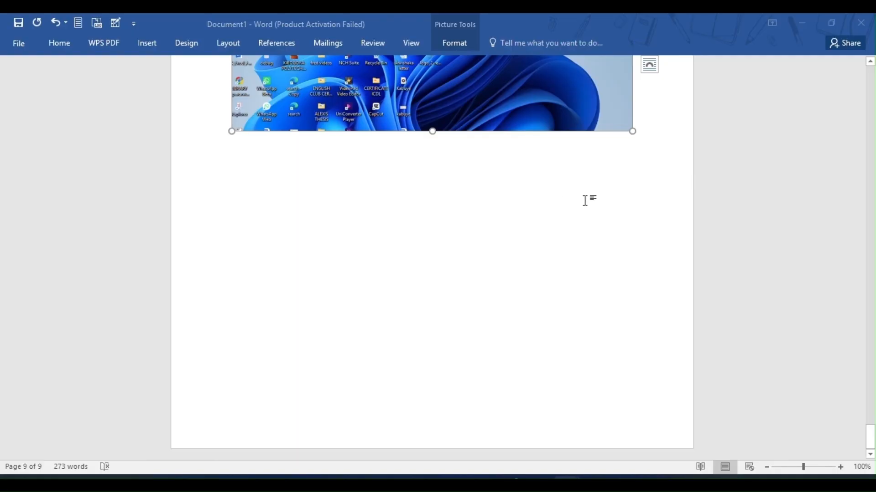
pyautogui.click(653, 133)
pyautogui.press('Return')
pyautogui.press('Return')
pyautogui.press('Return')
pyautogui.press('Return')
pyautogui.press('Return')
pyautogui.press('Return')
pyautogui.press('Return')
pyautogui.press('Return')
pyautogui.press('Return')
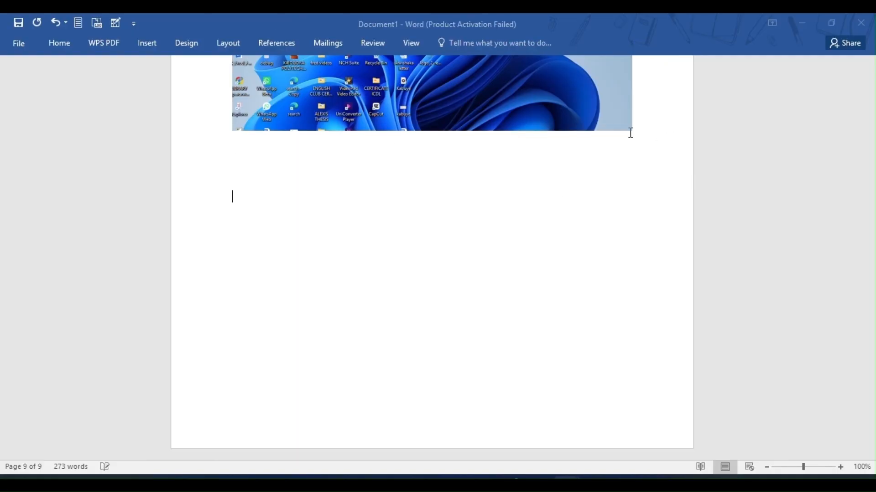
# Start a hyperlink to an existing file or web page on the blank line below the screenshot.
pyautogui.click(146, 43)
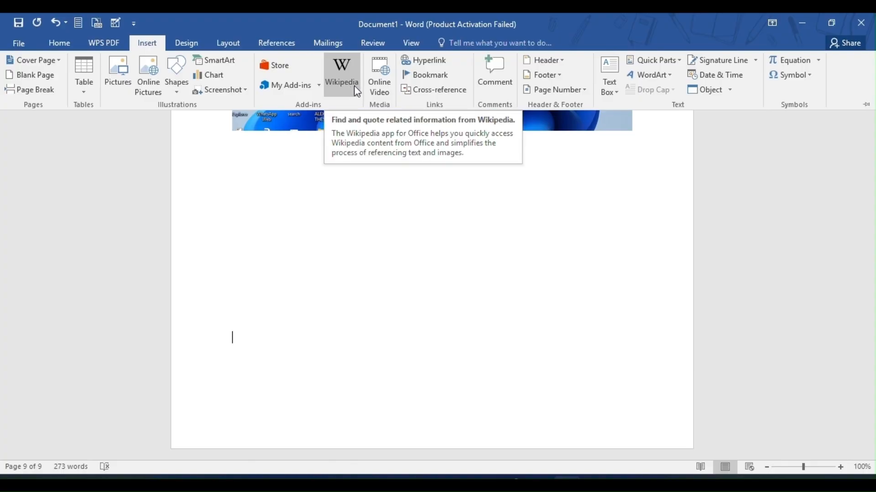
pyautogui.click(288, 73)
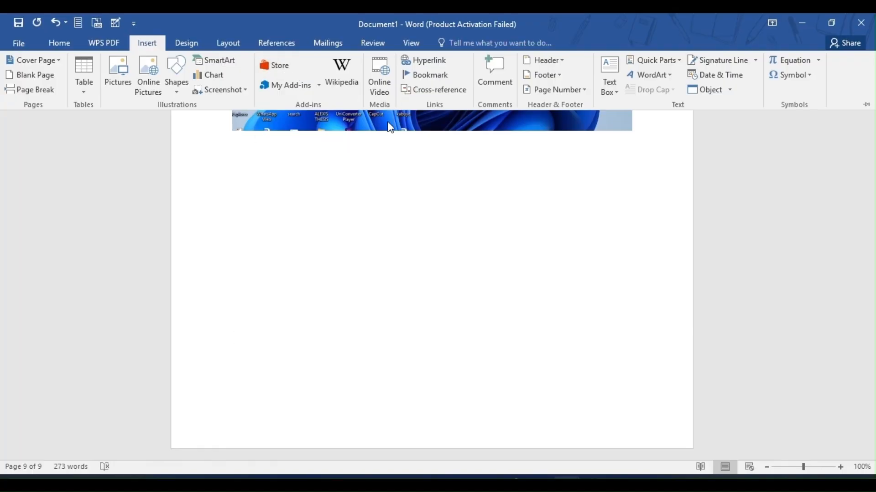
pyautogui.click(382, 95)
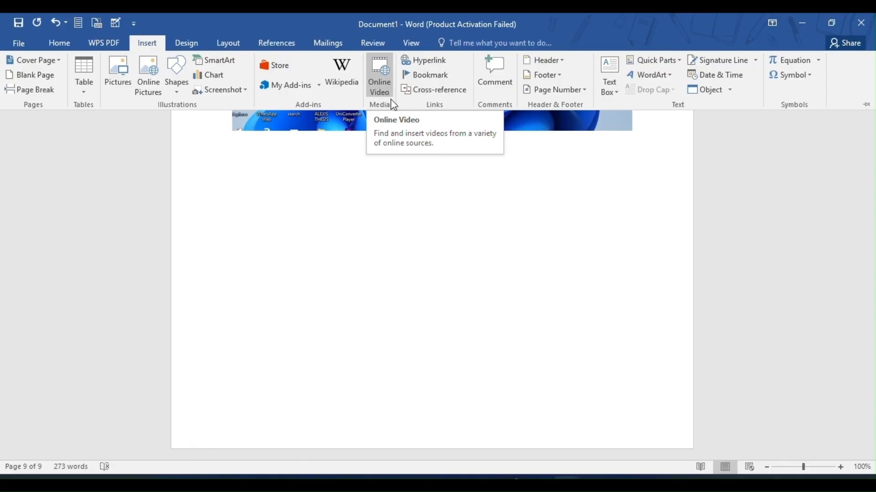
pyautogui.click(434, 66)
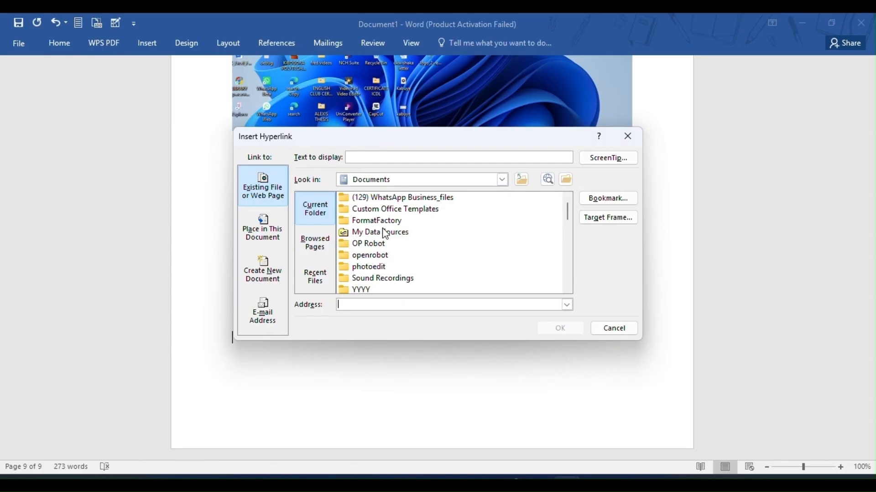
pyautogui.click(273, 228)
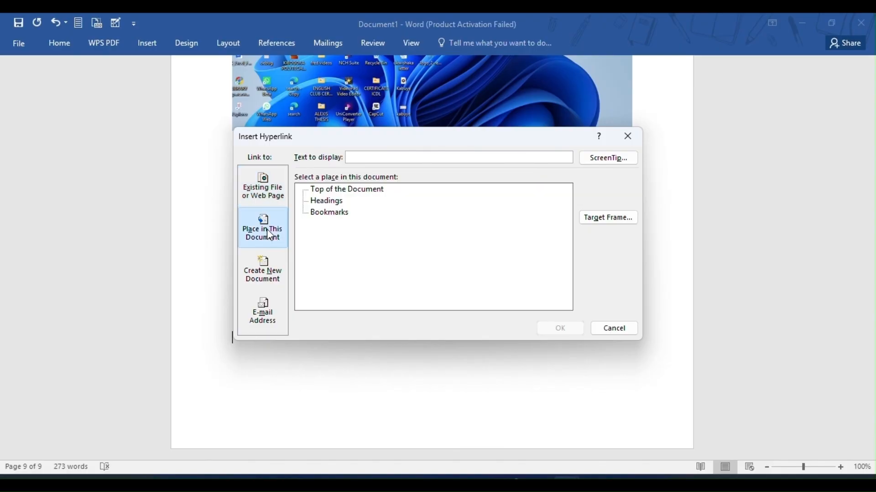
pyautogui.click(269, 197)
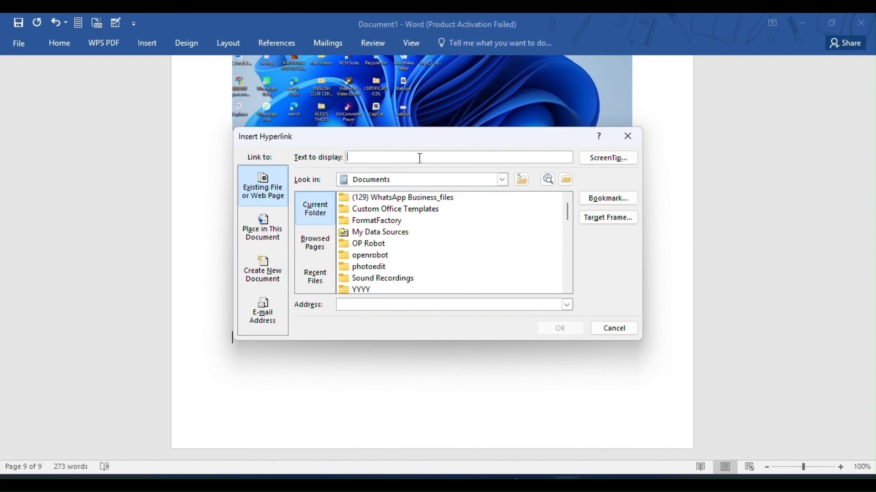
# Insert the hyperlink with display text "Infolab academy" and the address infolabacademy.com.
pyautogui.write('i')
pyautogui.write('nfolab acdemy')
pyautogui.click(381, 157)
pyautogui.write('a')
pyautogui.click(393, 306)
pyautogui.write('infolab')
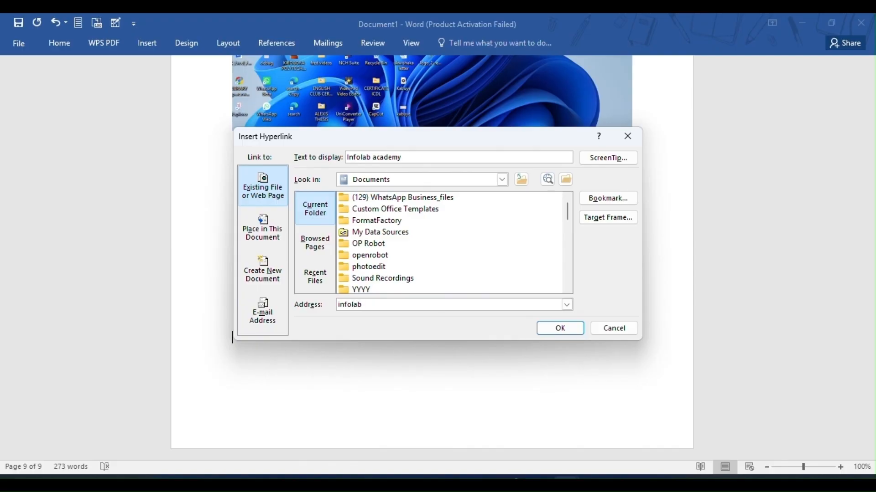
pyautogui.write('academy.com')
pyautogui.click(568, 333)
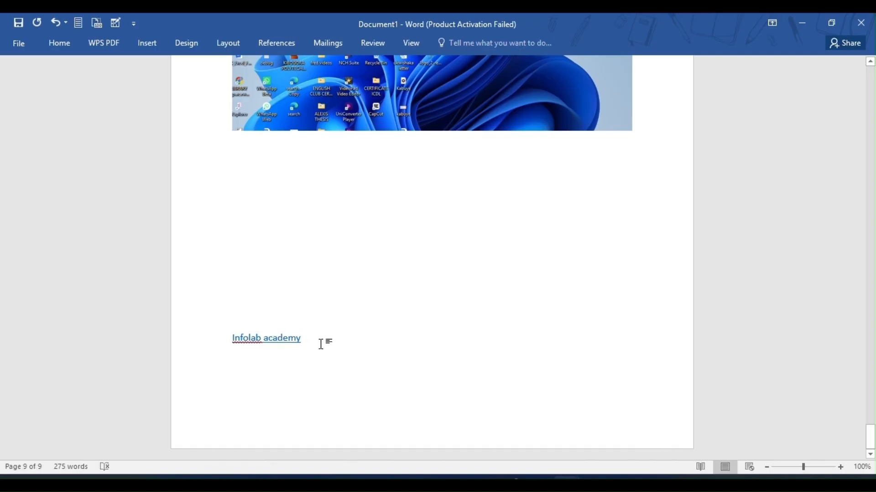
# Add a new line after the Infolab academy hyperlink.
pyautogui.click(193, 349)
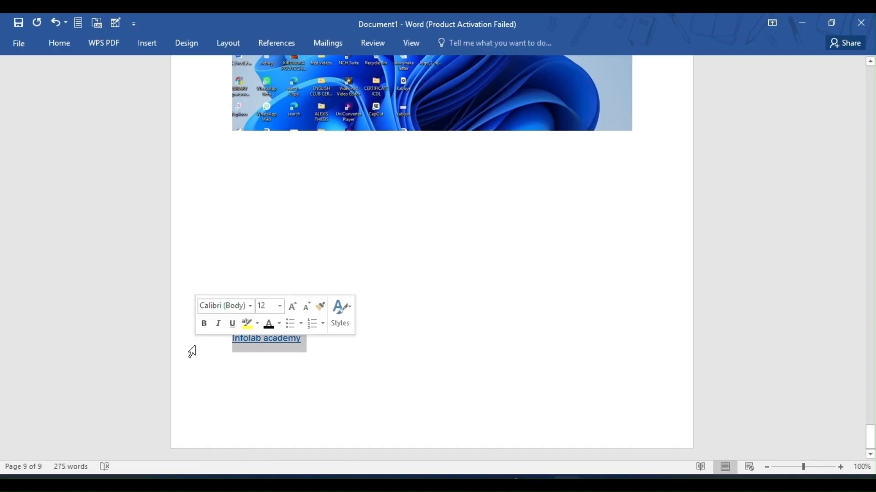
pyautogui.click(336, 344)
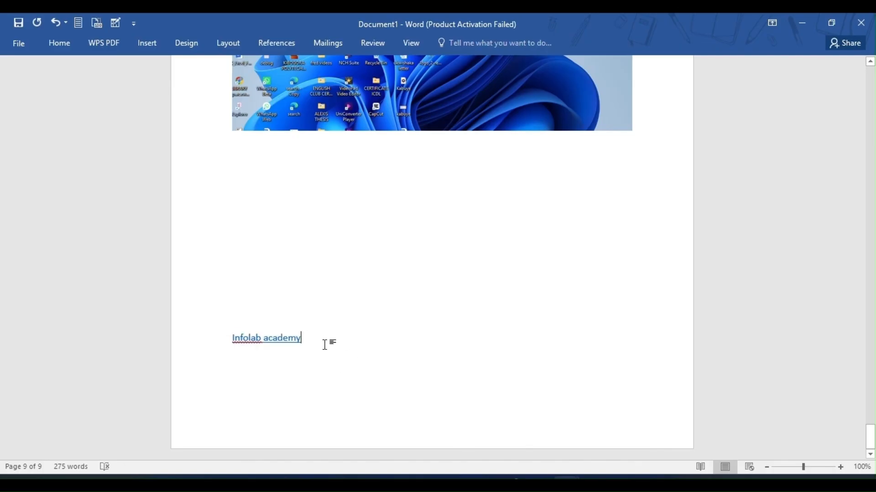
pyautogui.press('Return')
# Delete the comma after "to work in truth" in the checklist under the "4. Good results" heading.
pyautogui.click(154, 45)
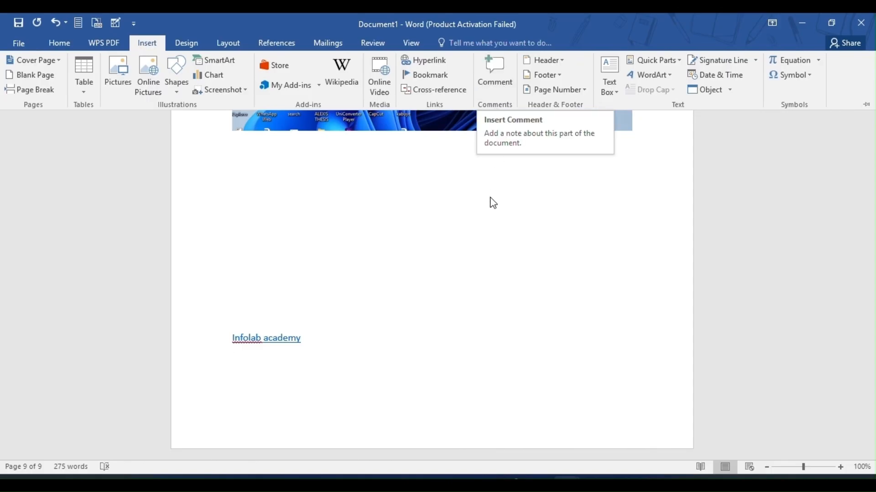
pyautogui.scroll(15, 502, 192)
pyautogui.scroll(15, 499, 165)
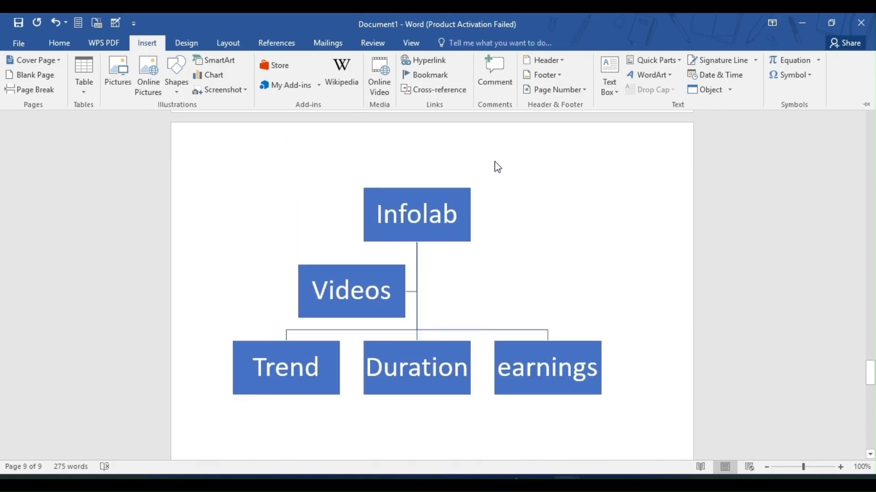
pyautogui.scroll(12, 458, 206)
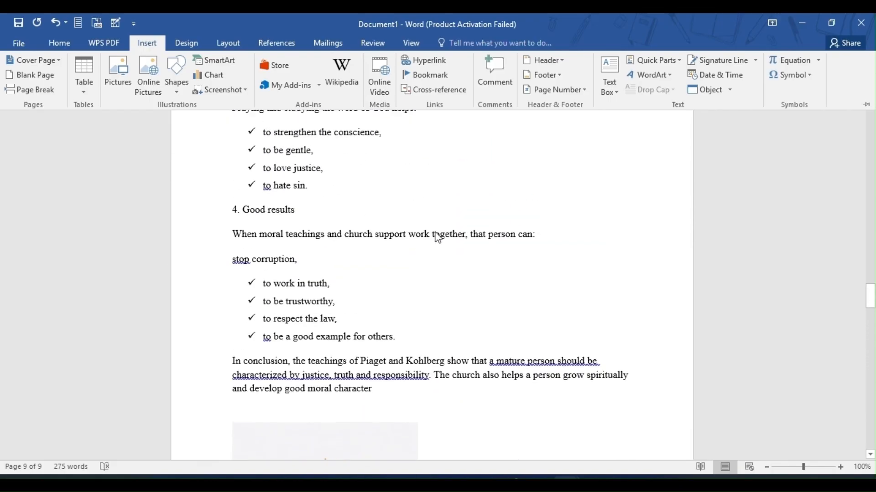
pyautogui.click(335, 317)
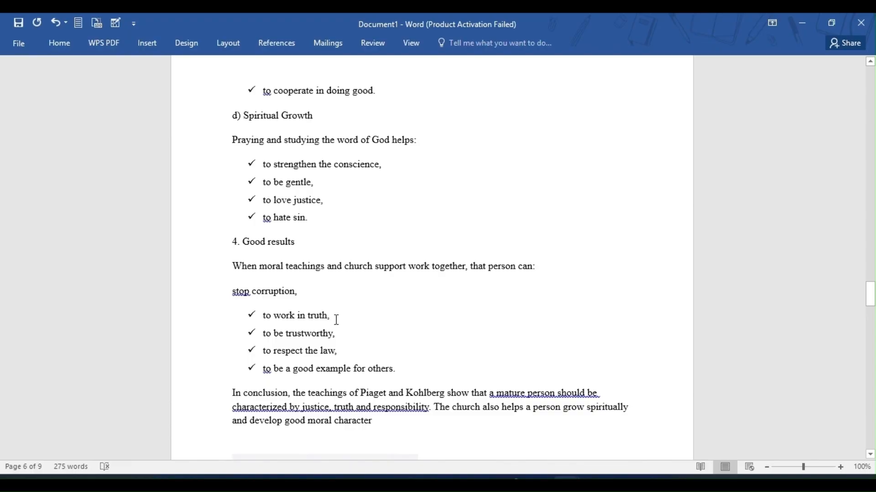
pyautogui.press('BackSpace')
# Attach the comment "Well formatted" to the word "truth" in the Good results checklist, and return to the text.
pyautogui.click(148, 48)
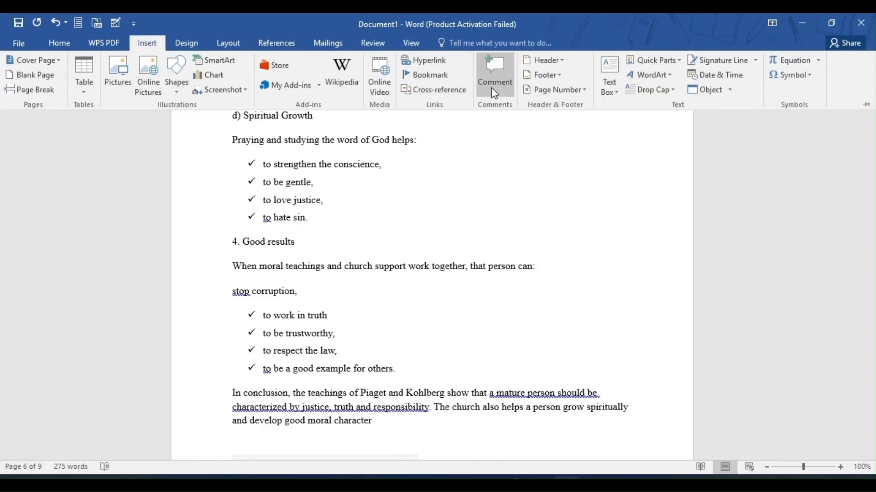
pyautogui.click(504, 79)
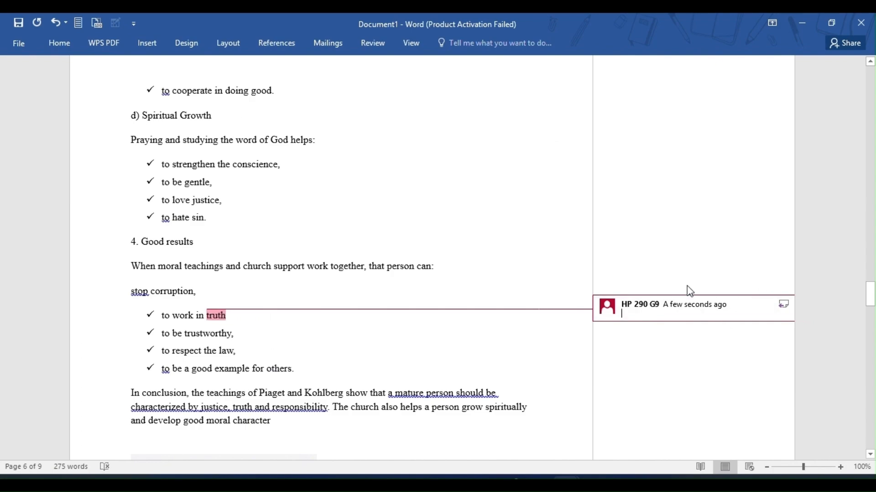
pyautogui.write('well')
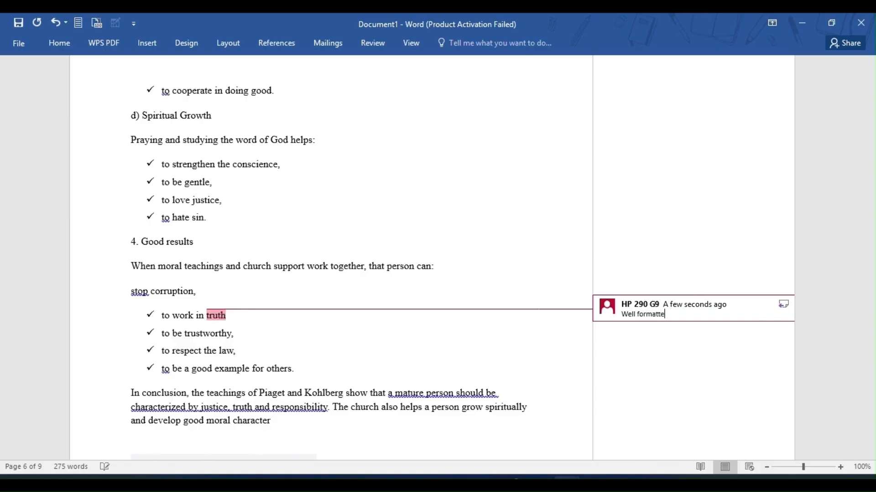
pyautogui.click(578, 359)
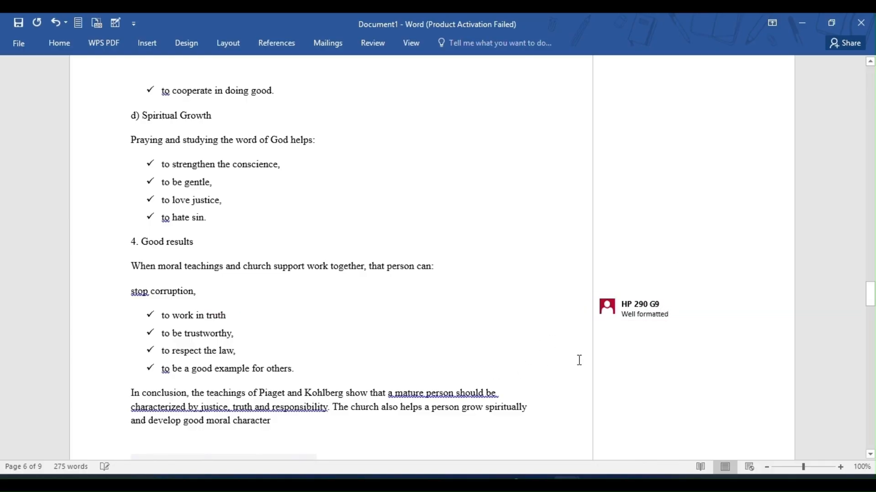
# Examine the comment beside the Good results checklist and look through the other pages down to the Infolab academy hyperlink.
pyautogui.scroll(-1, 635, 361)
pyautogui.scroll(1, 635, 357)
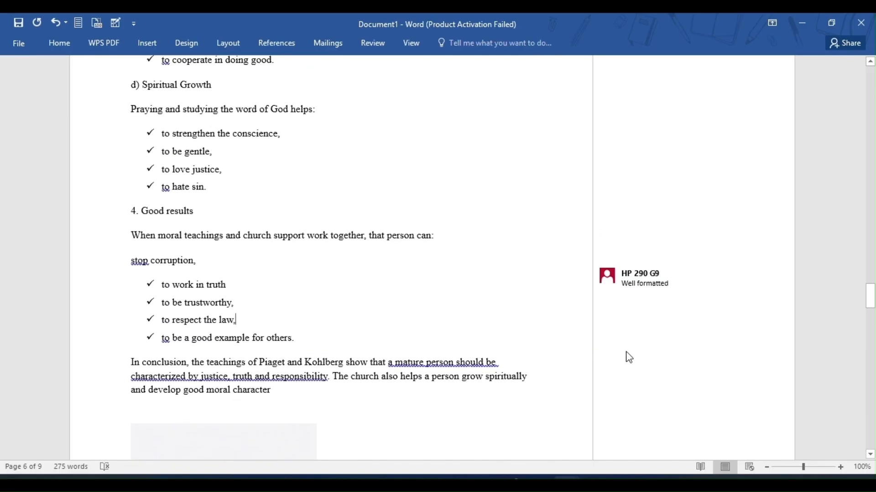
pyautogui.scroll(-2, 653, 346)
pyautogui.scroll(-2, 488, 327)
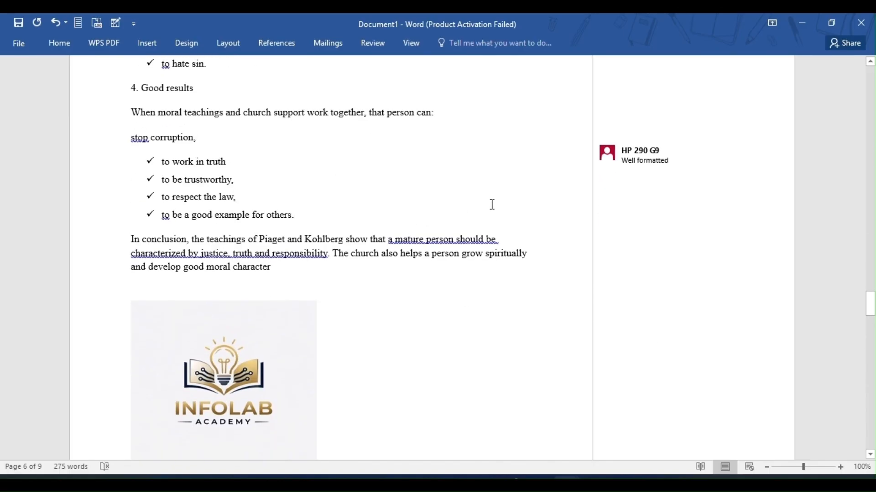
pyautogui.scroll(2, 502, 214)
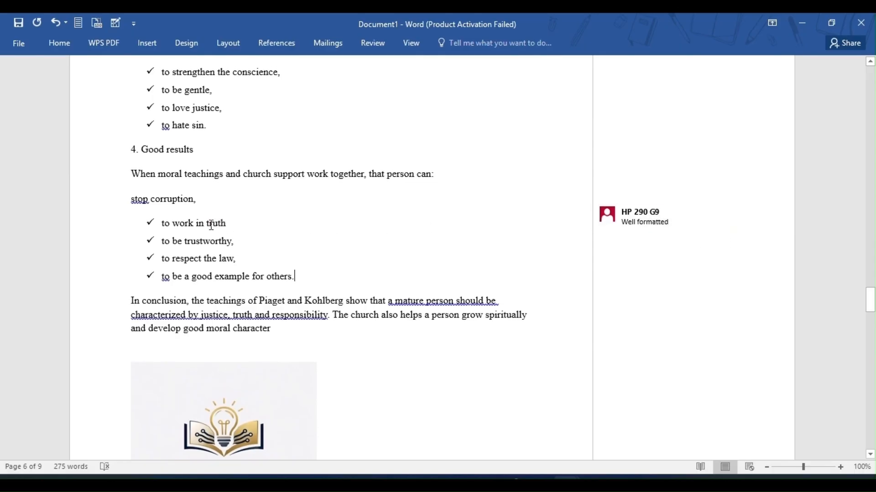
pyautogui.click(239, 220)
pyautogui.scroll(2, 344, 253)
pyautogui.scroll(5, 344, 254)
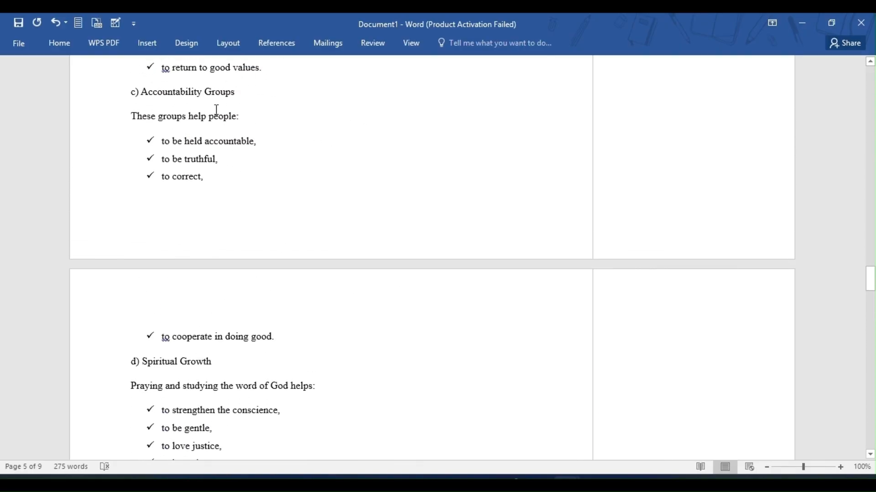
pyautogui.scroll(-2, 491, 327)
pyautogui.scroll(-4, 491, 327)
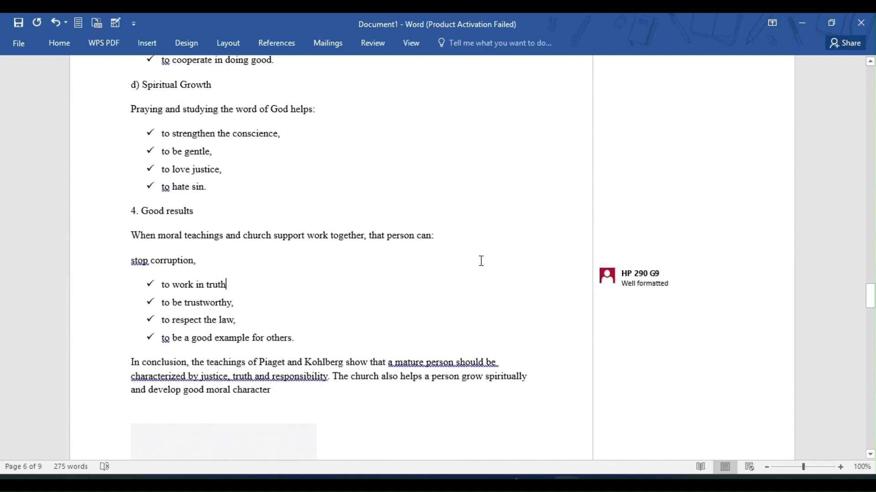
pyautogui.scroll(-5, 255, 240)
pyautogui.scroll(-12, 283, 228)
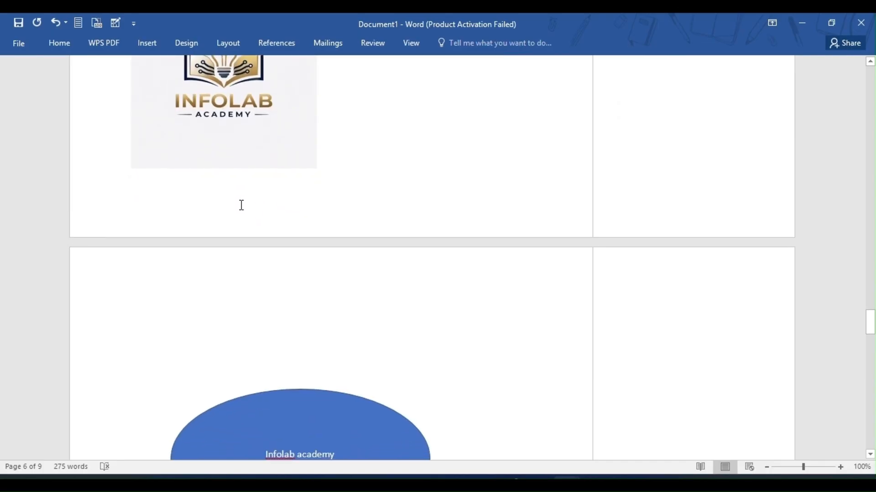
pyautogui.scroll(-11, 273, 231)
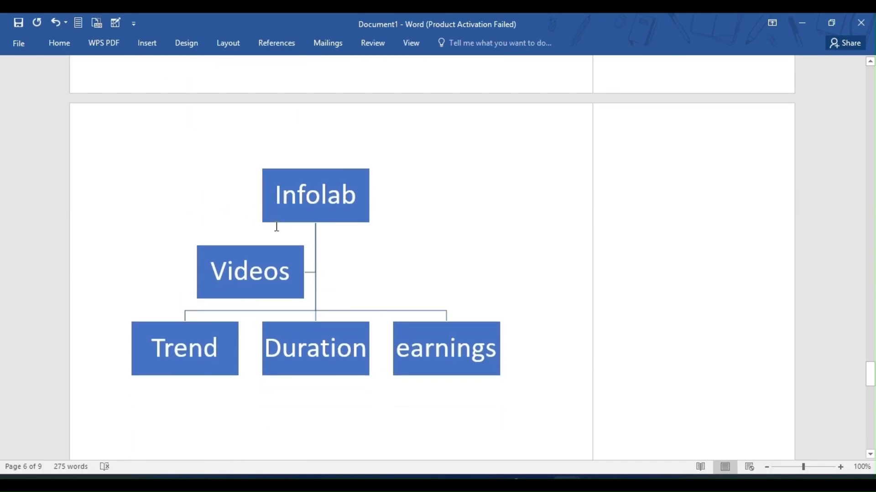
pyautogui.scroll(7, 285, 231)
pyautogui.scroll(10, 290, 233)
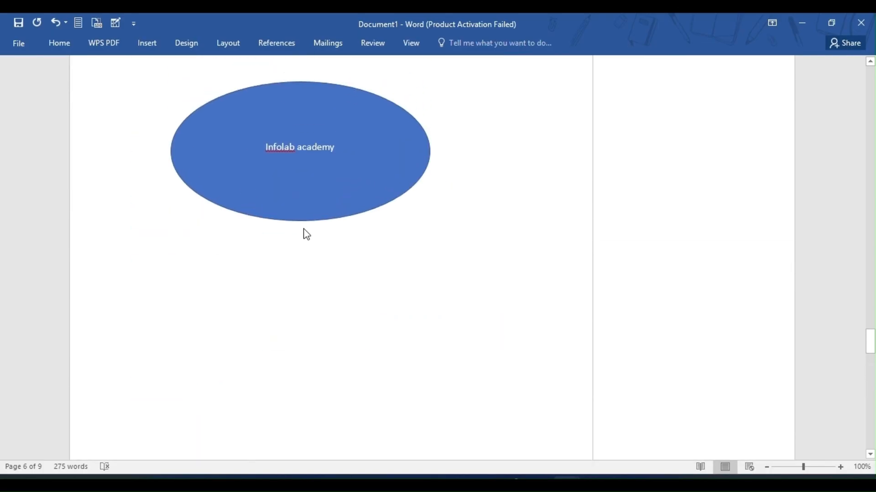
pyautogui.scroll(-15, 314, 228)
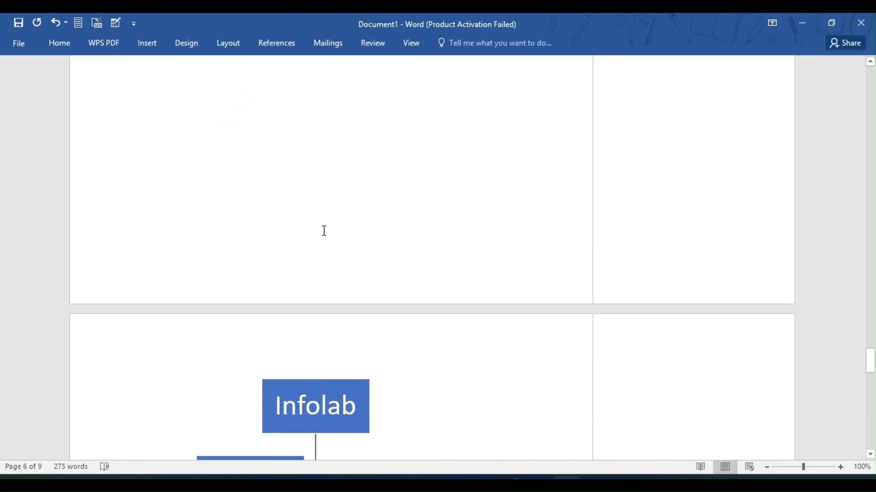
pyautogui.scroll(-15, 326, 234)
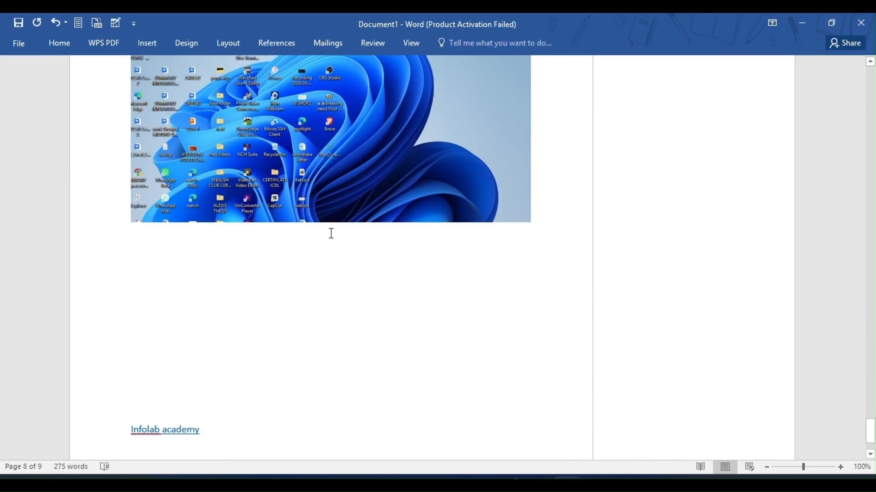
# Insert a Blank style header with the text "INFOLAB ACADEMY" and return to the document body.
pyautogui.click(143, 42)
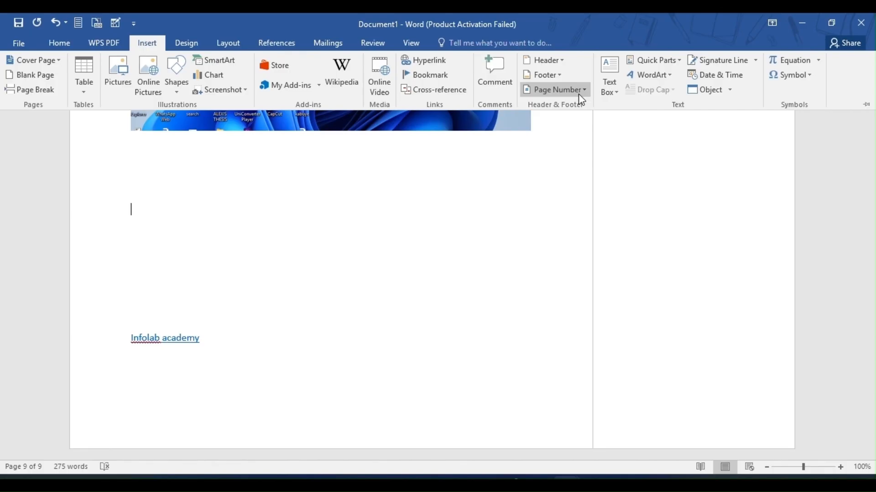
pyautogui.click(562, 61)
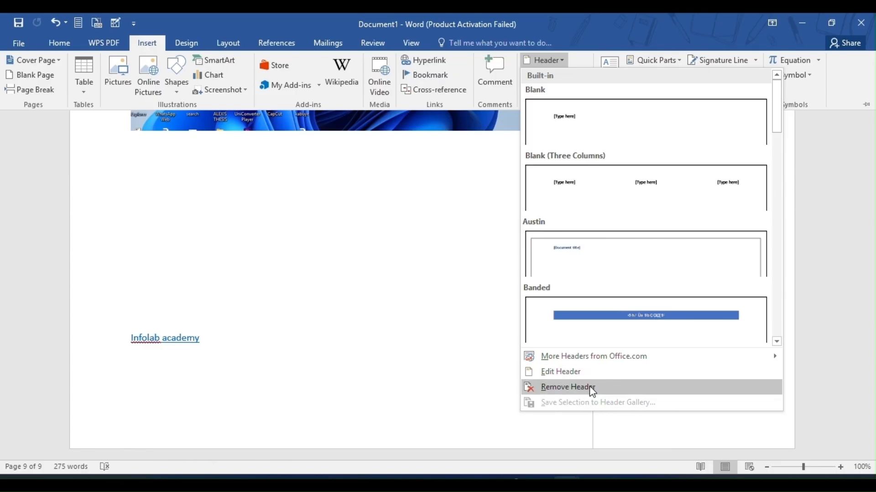
pyautogui.click(601, 133)
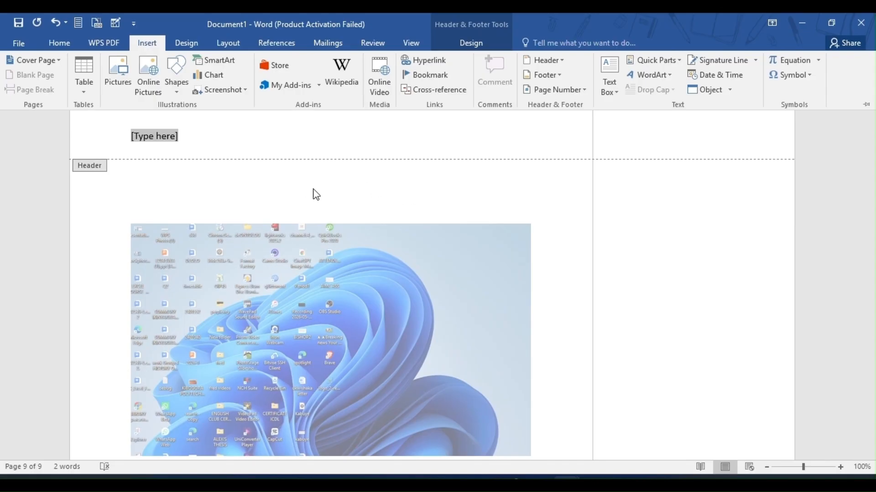
pyautogui.write('INFOLAB AC')
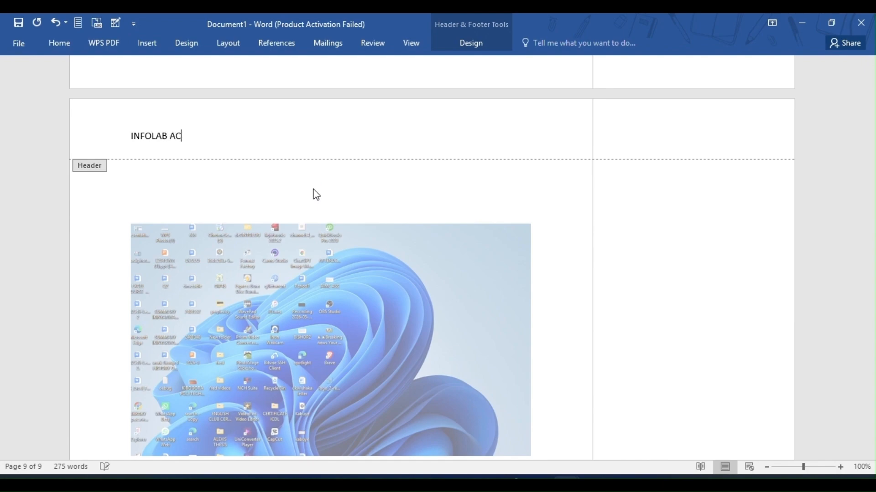
pyautogui.write('ADEMY')
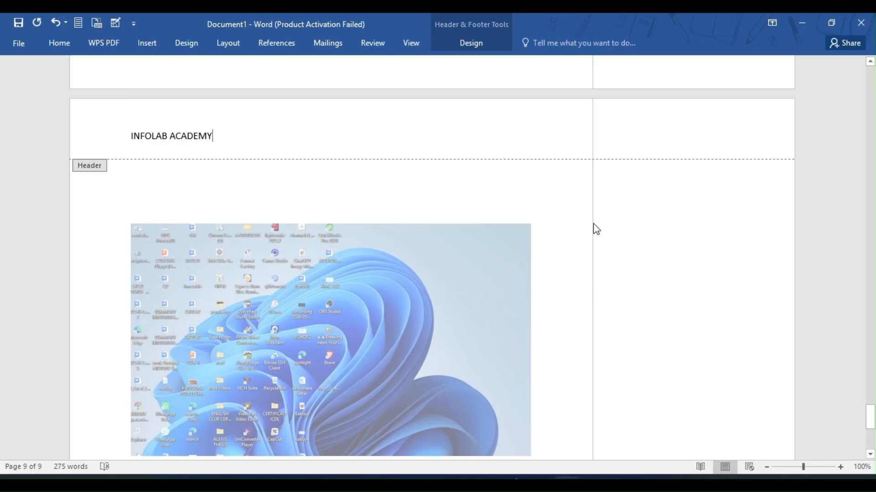
pyautogui.doubleClick(438, 186)
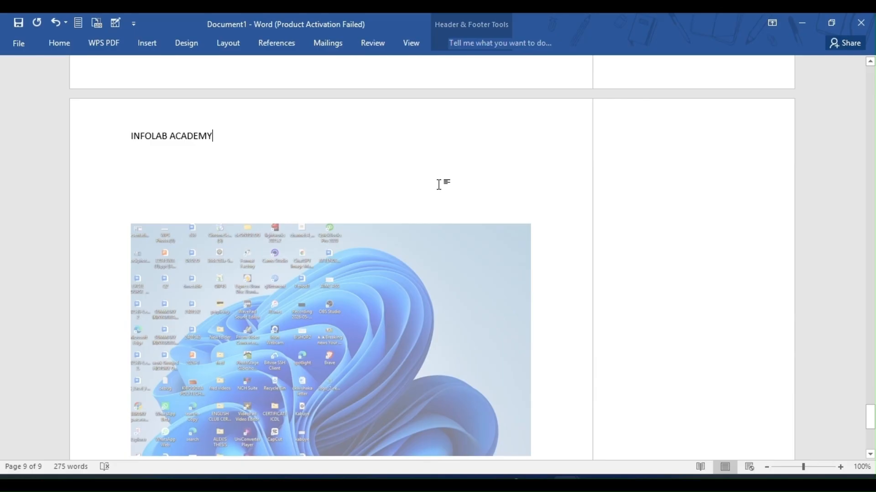
# Reopen the header on page 3, add the author's full name and the year 2026 to it, and leave header editing.
pyautogui.scroll(8, 367, 296)
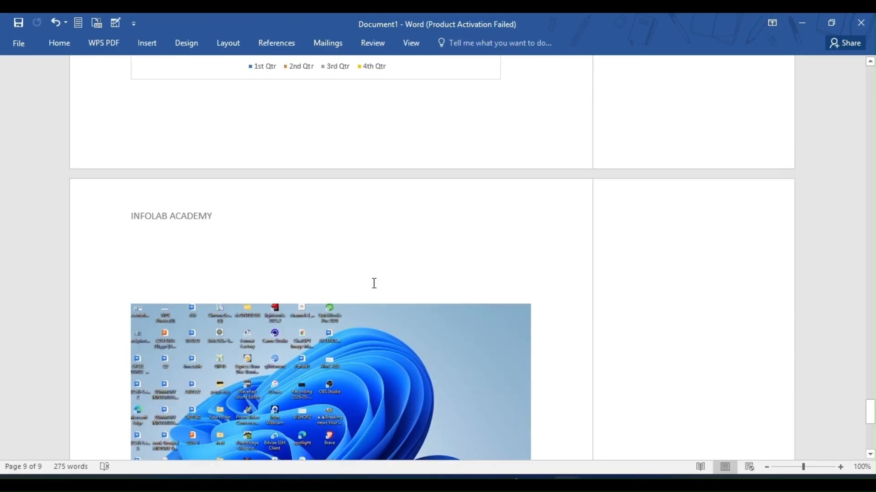
pyautogui.moveTo(871, 412); pyautogui.dragTo(872, 92)
pyautogui.scroll(-10, 752, 211)
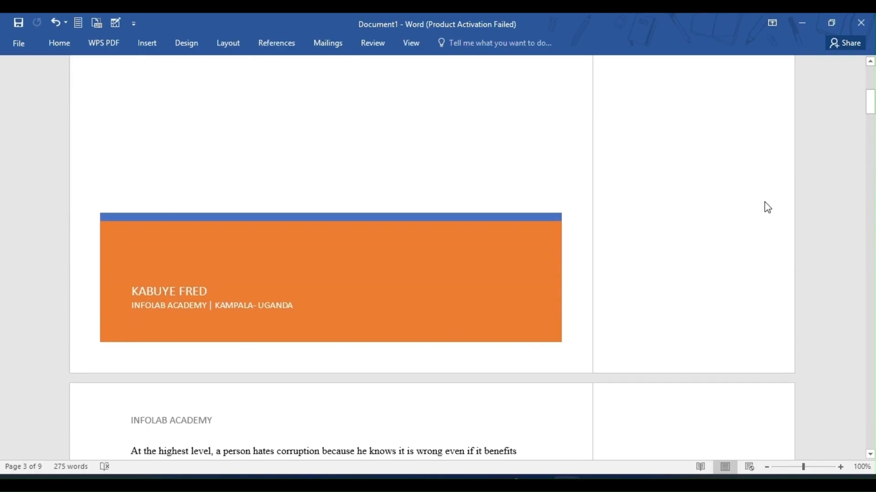
pyautogui.scroll(-15, 291, 251)
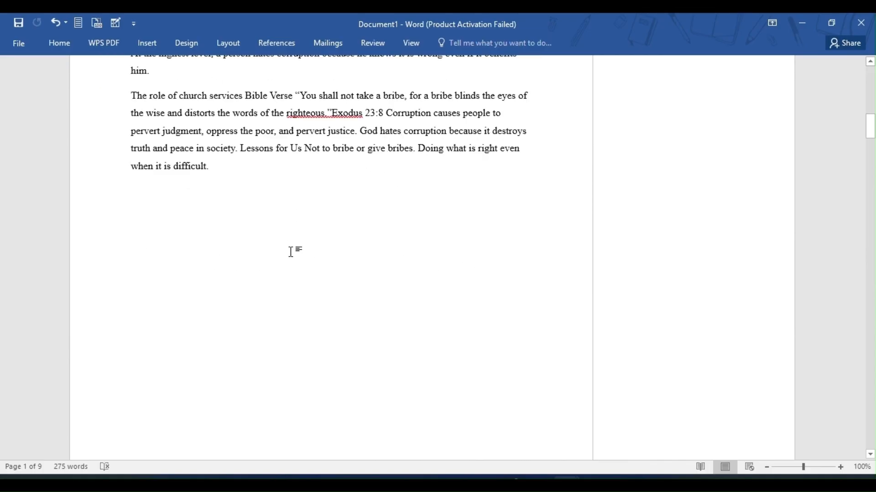
pyautogui.scroll(-3, 200, 284)
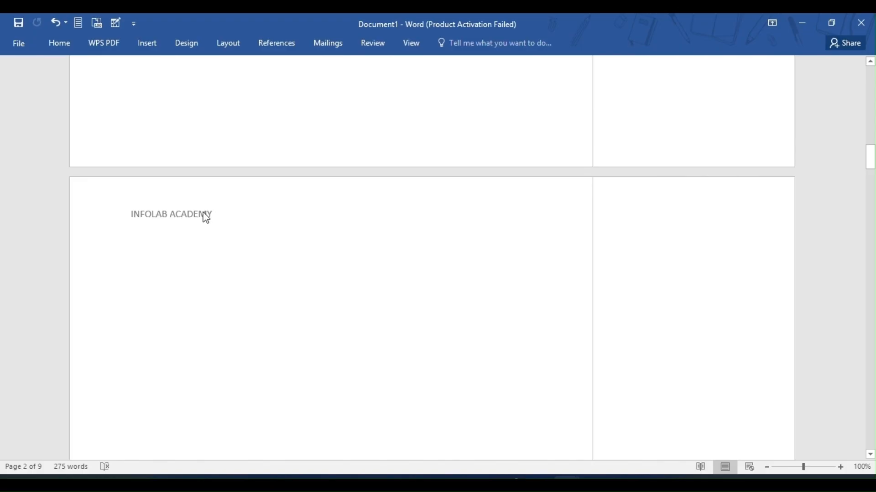
pyautogui.doubleClick(206, 218)
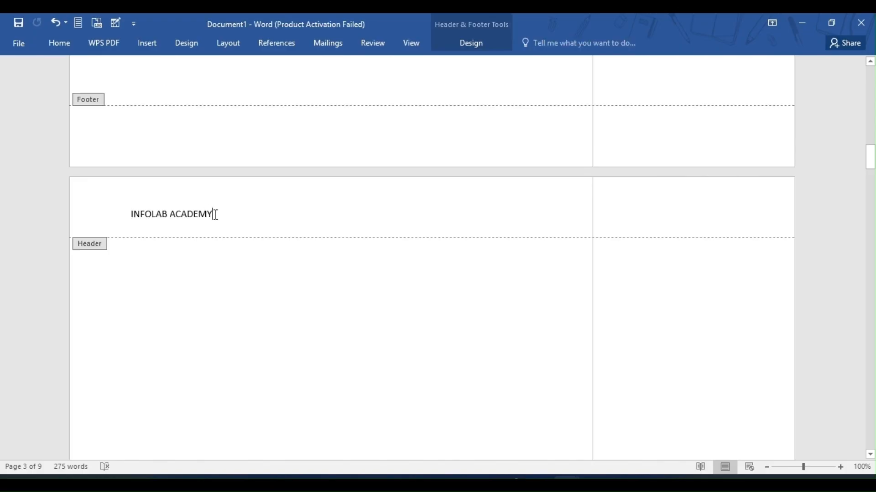
pyautogui.press('Return')
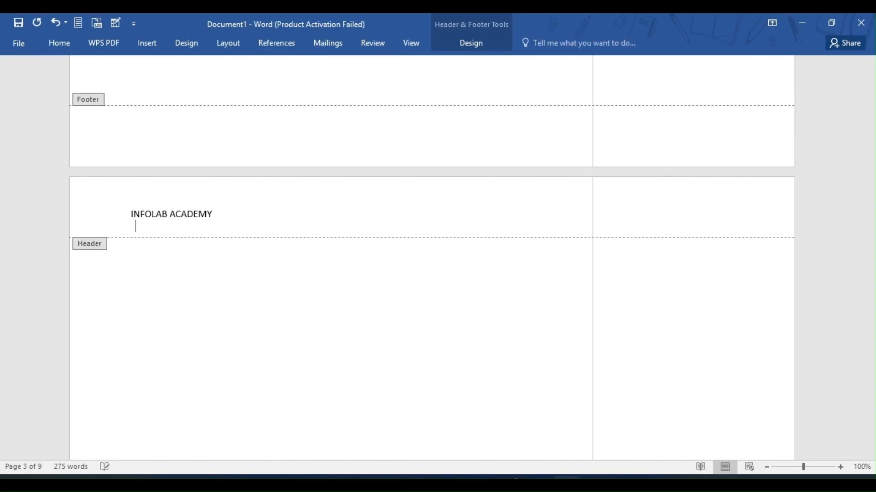
pyautogui.press('BackSpace')
pyautogui.press('BackSpace')
pyautogui.write('KABUYE FRED    2026')
pyautogui.doubleClick(488, 307)
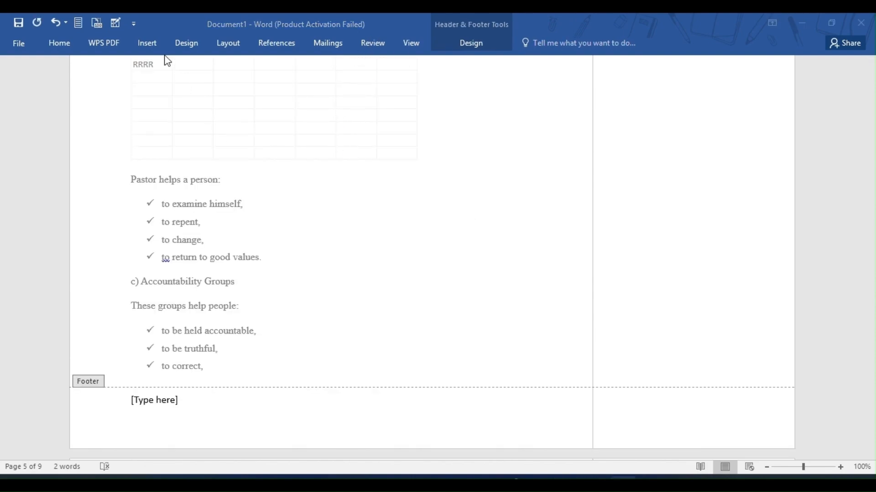
# Replace the blank placeholder footer with the Banded footer, which holds a centred page number.
pyautogui.click(150, 42)
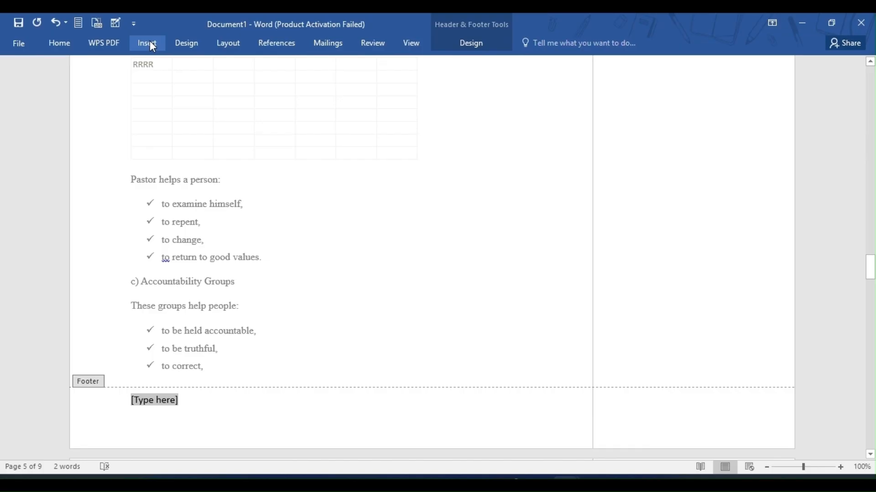
pyautogui.click(151, 44)
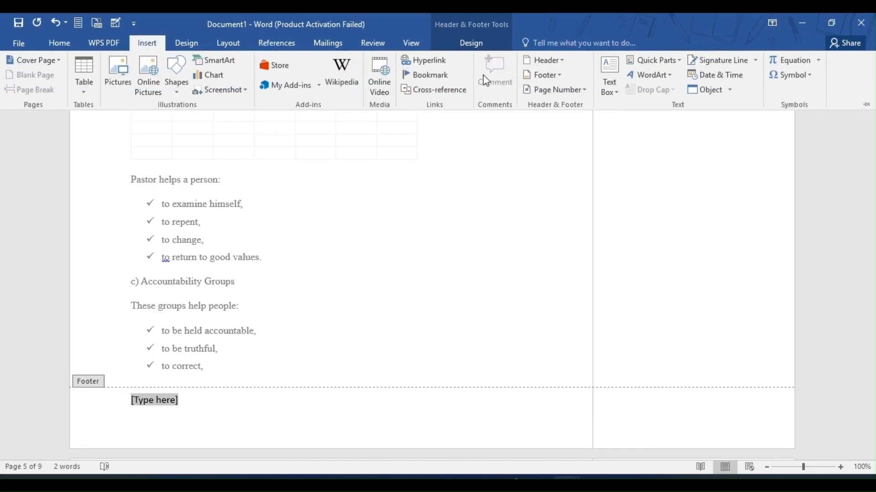
pyautogui.click(555, 74)
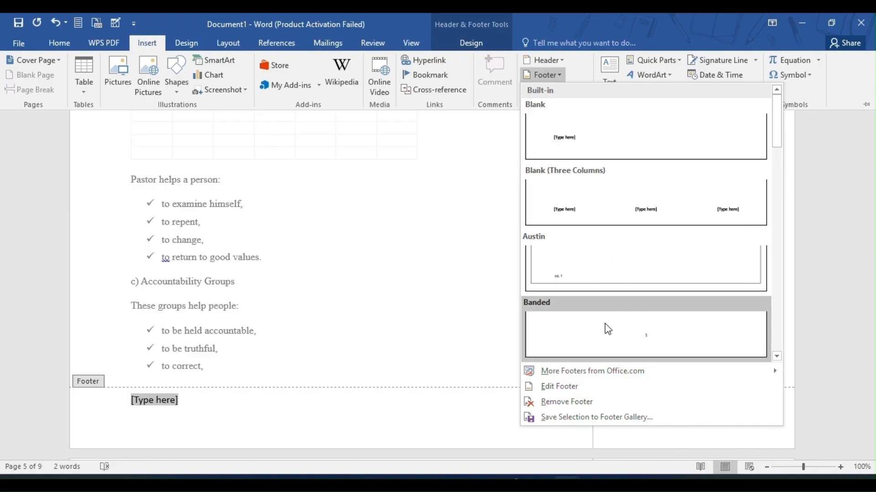
pyautogui.click(659, 333)
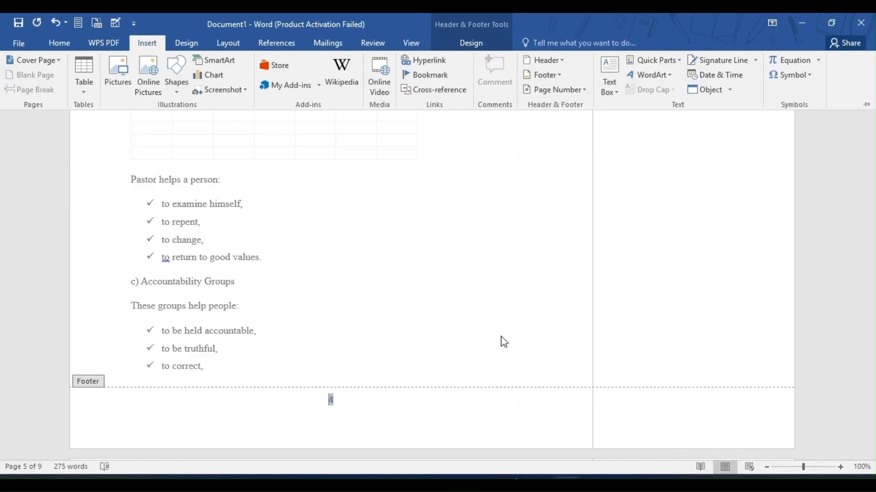
# Delete the Banded page number from the page 5 footer.
pyautogui.doubleClick(338, 401)
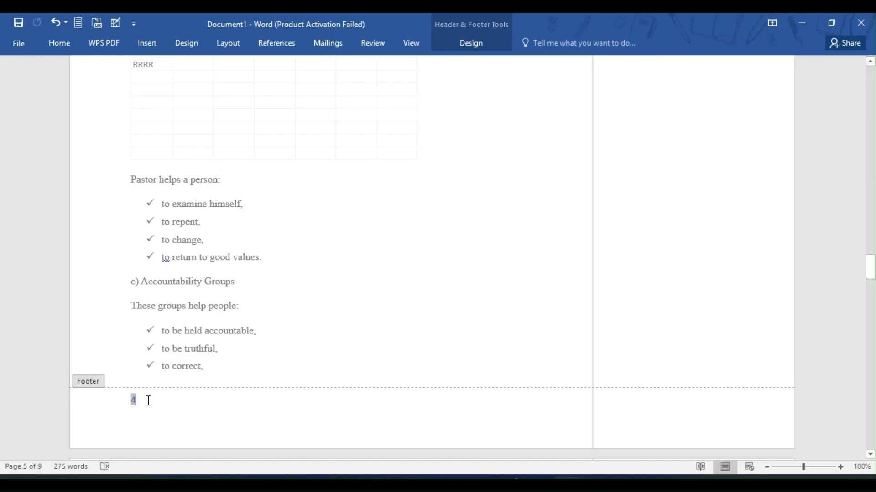
pyautogui.doubleClick(133, 400)
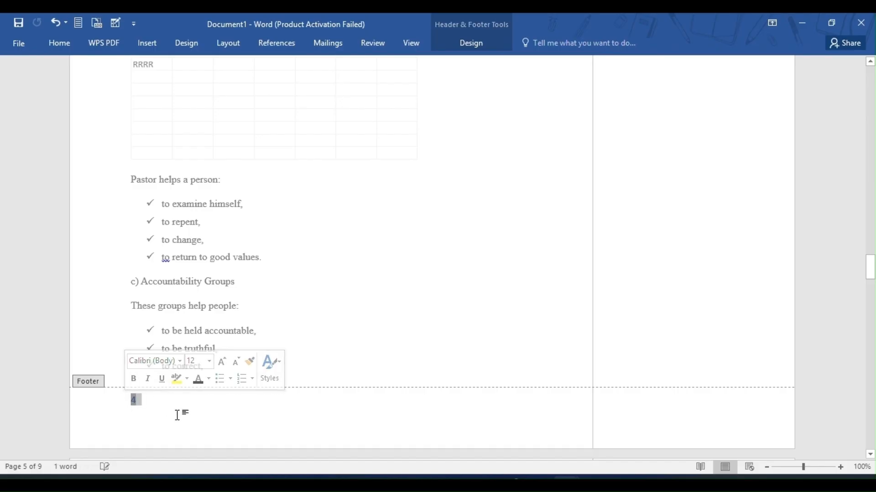
pyautogui.press('Delete')
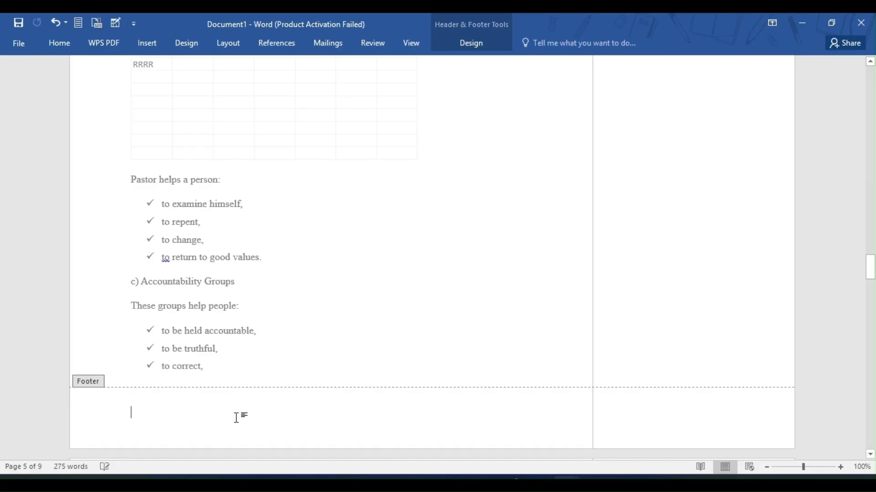
# Insert a Plain Number 1 page number at the bottom of the pages.
pyautogui.click(146, 43)
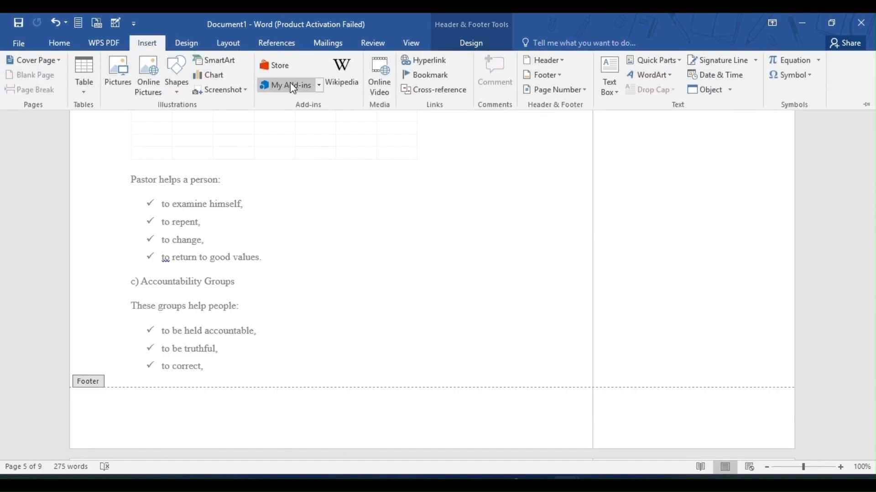
pyautogui.click(588, 90)
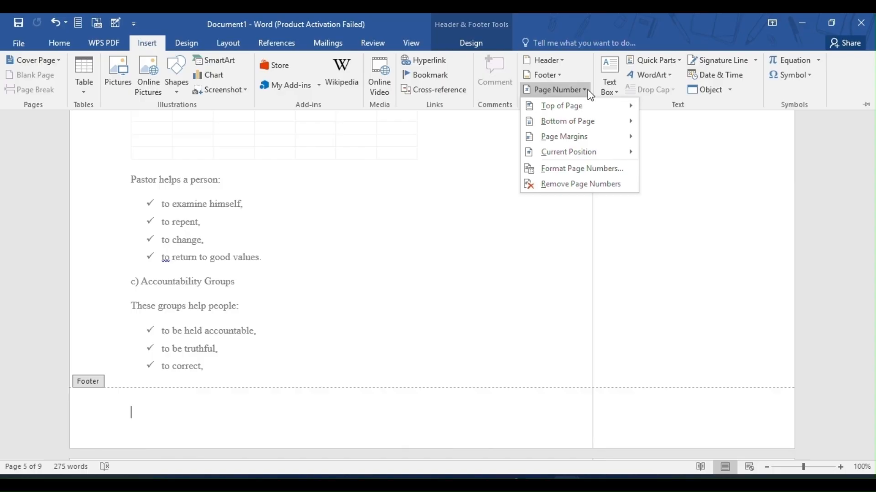
pyautogui.moveTo(605, 119)
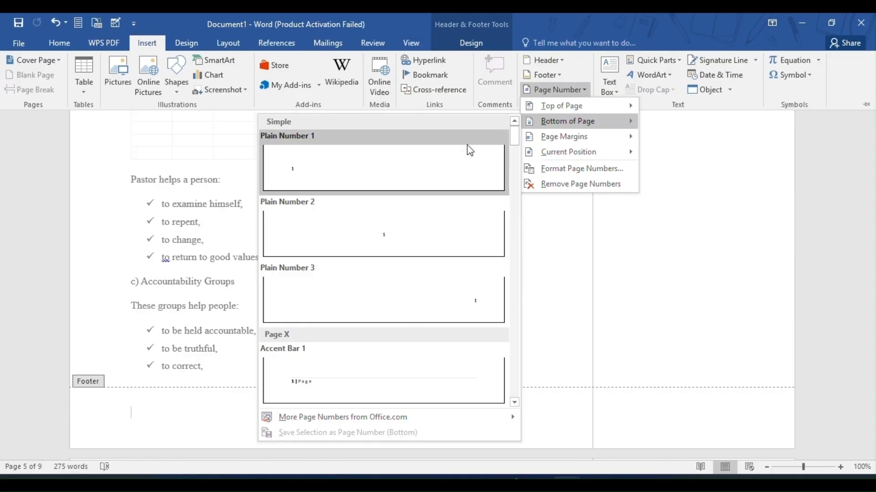
pyautogui.click(385, 179)
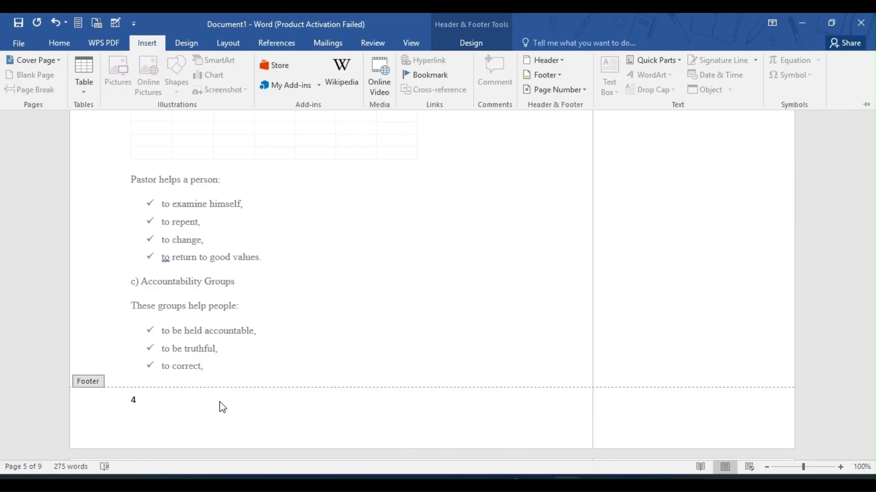
pyautogui.hotkey('ctrl', 'F1')
pyautogui.scroll(-3, 337, 337)
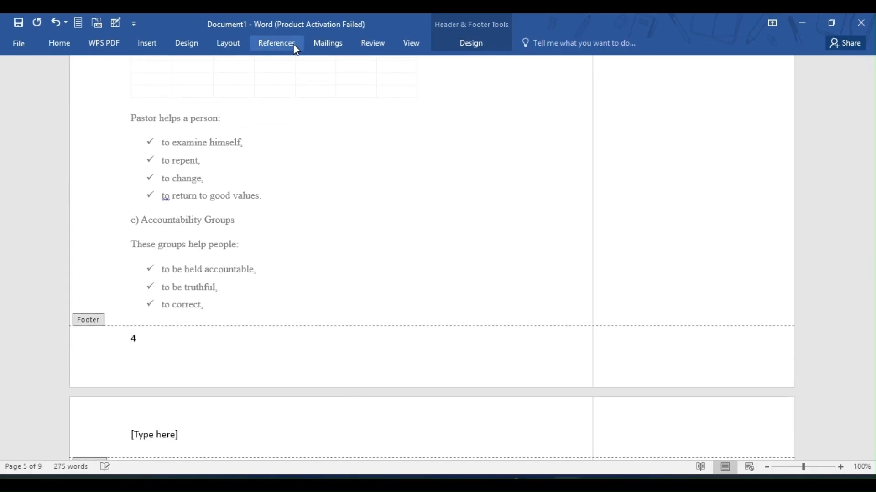
# Insert the copyright symbol © after the page number in the footer, separated by a space.
pyautogui.scroll(-1, 172, 204)
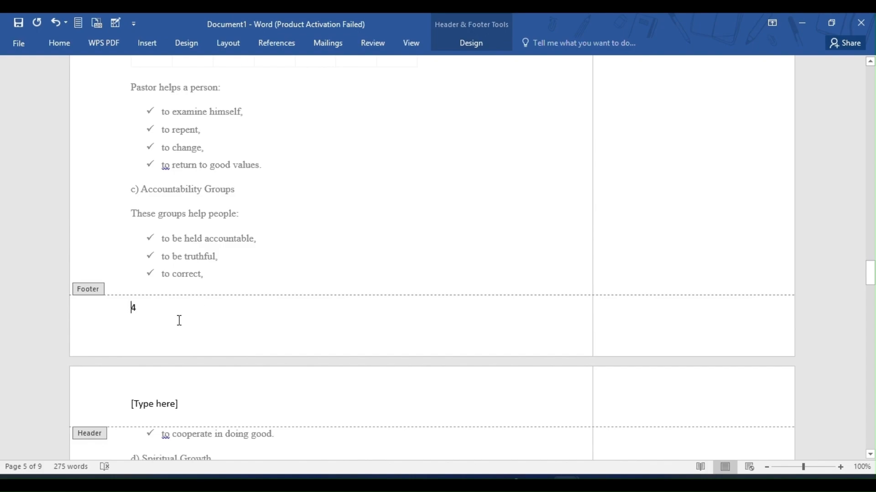
pyautogui.moveTo(130, 309); pyautogui.dragTo(131, 309)
pyautogui.click(143, 311)
pyautogui.press('Left')
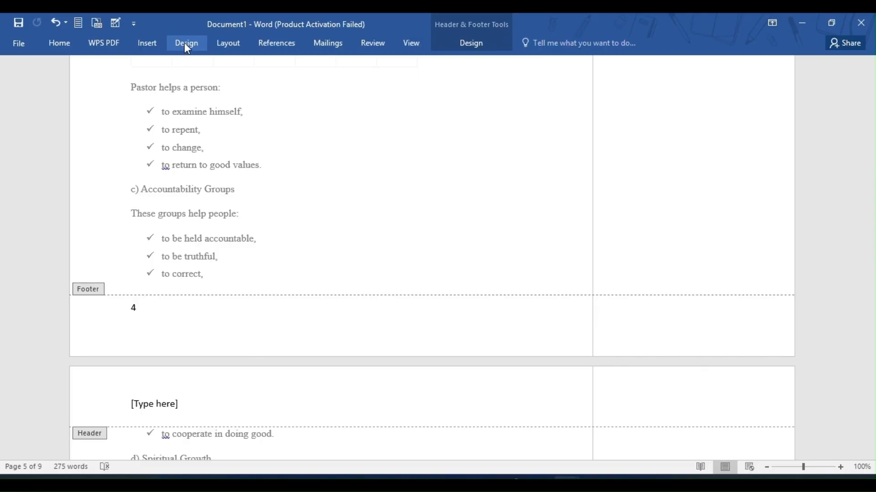
pyautogui.click(143, 46)
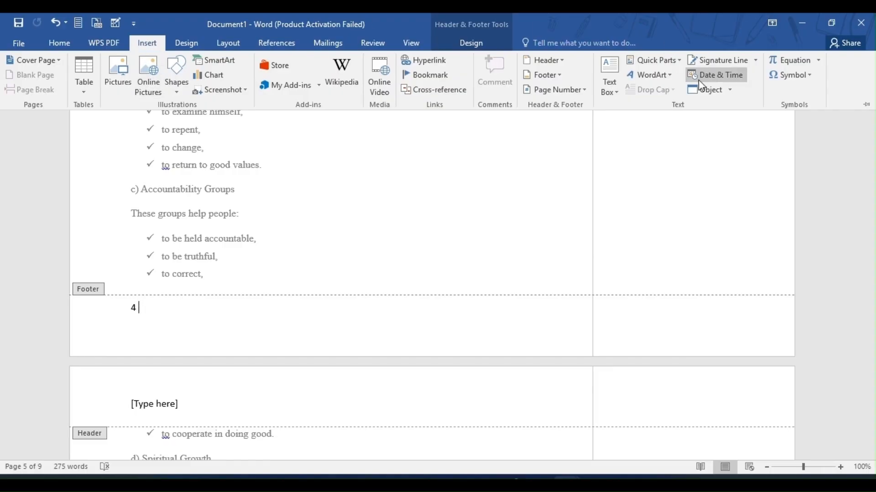
pyautogui.click(811, 74)
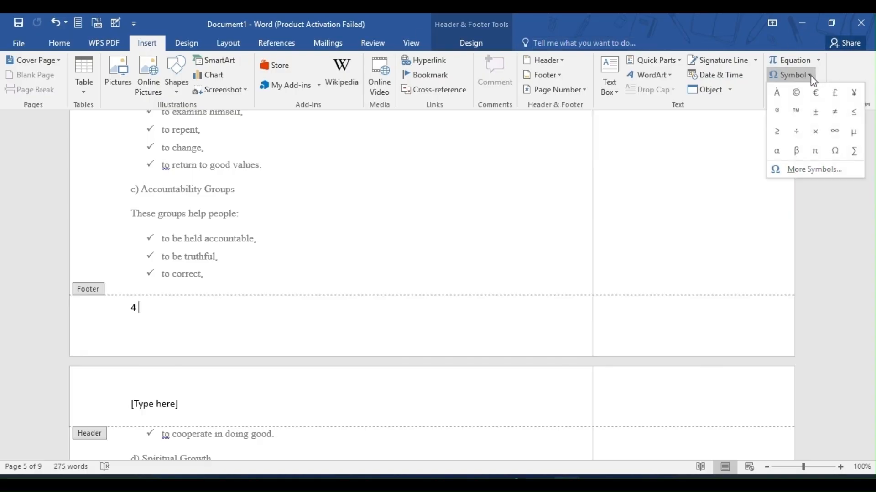
pyautogui.click(795, 94)
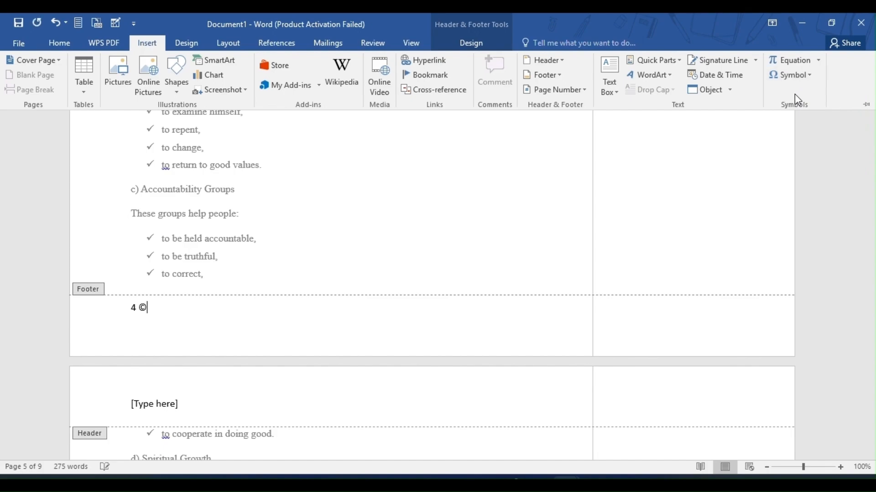
pyautogui.press('Escape')
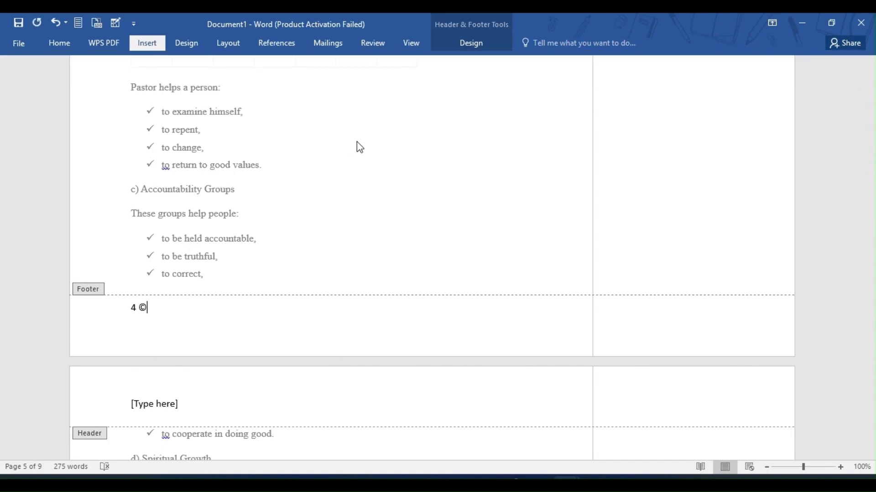
# Add the text "Copyright Reserved" directly after the © symbol in the footer.
pyautogui.write('c')
pyautogui.press('BackSpace')
pyautogui.write('Copy')
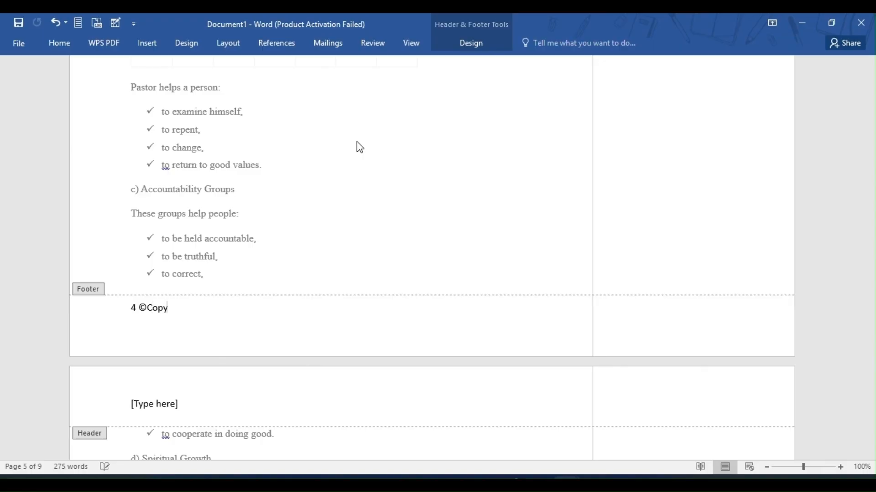
pyautogui.write('right Reserved')
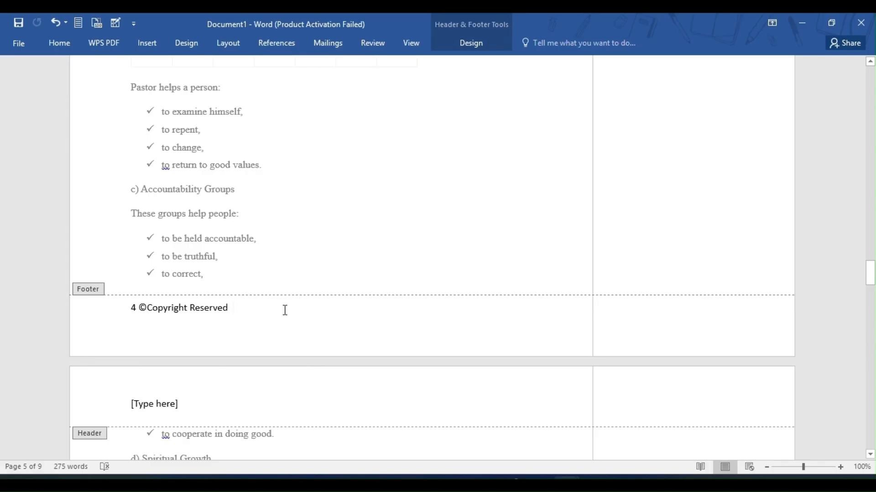
pyautogui.write('(c)')
pyautogui.press('BackSpace')
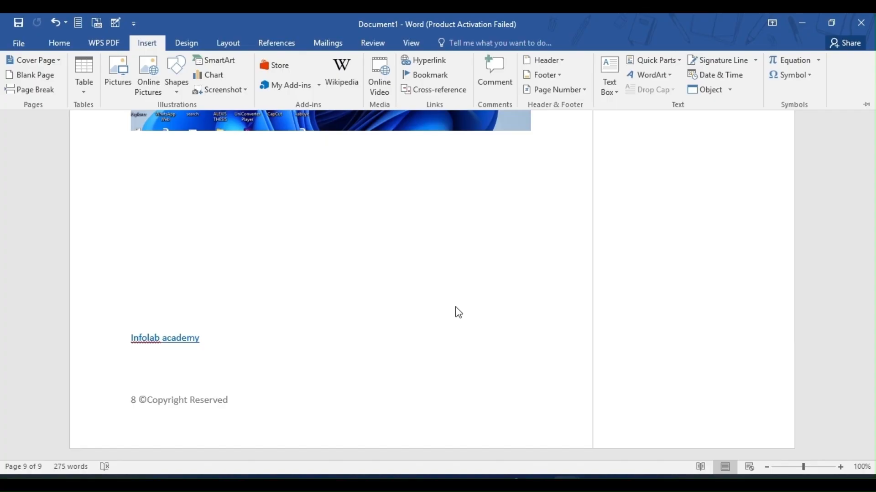
# Look through the document from the last page back to the cover page, checking the footer on each page.
pyautogui.scroll(10, 460, 320)
pyautogui.scroll(15, 439, 296)
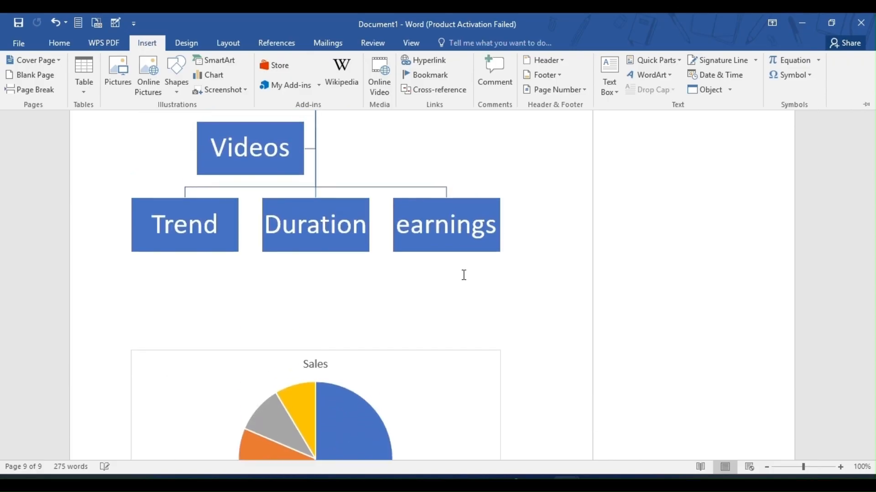
pyautogui.scroll(20, 497, 272)
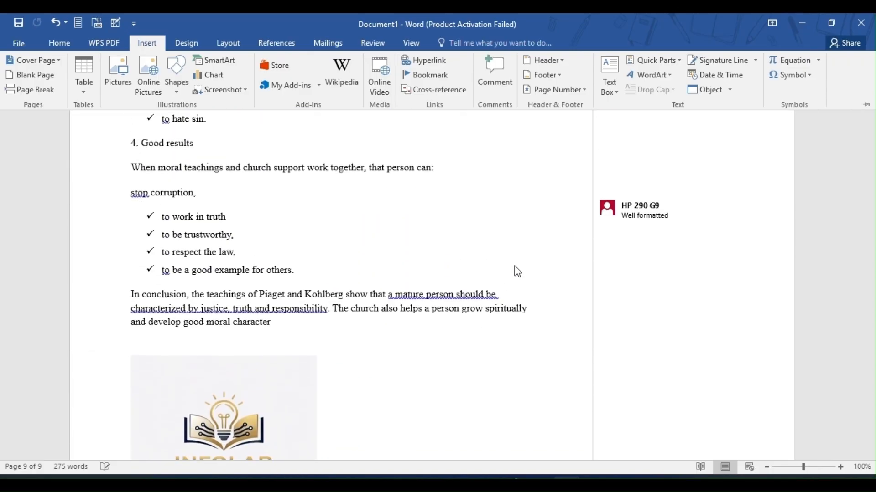
pyautogui.scroll(20, 551, 275)
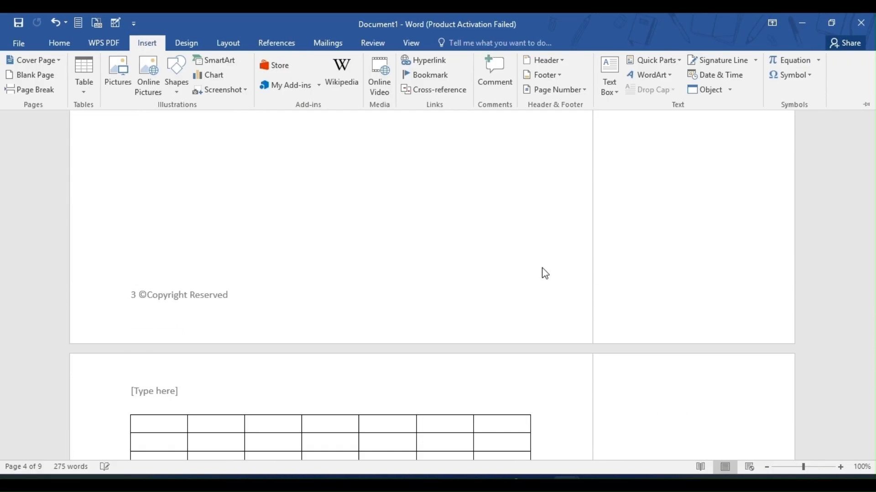
pyautogui.scroll(20, 547, 271)
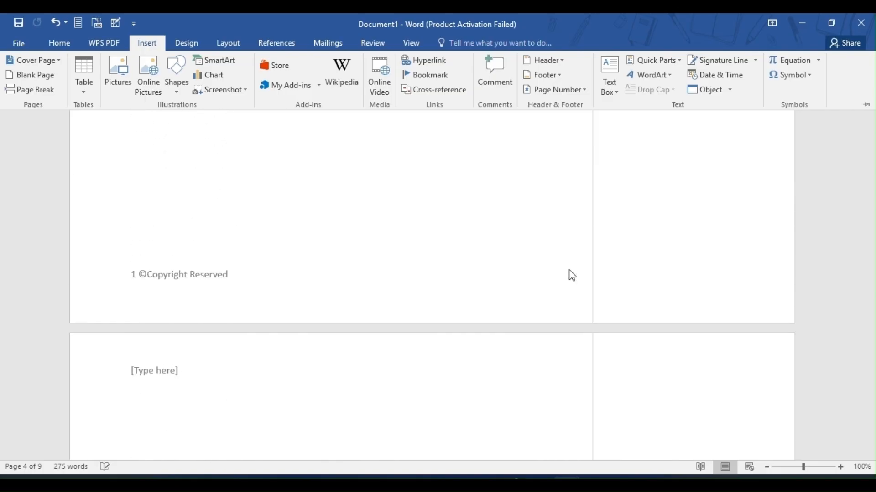
pyautogui.scroll(20, 578, 274)
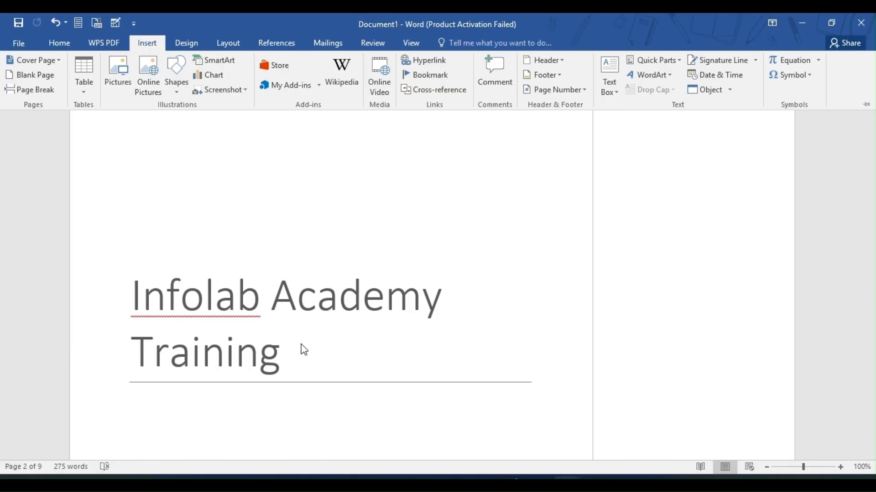
pyautogui.scroll(-3, 300, 348)
pyautogui.hotkey('ctrl', 'F1')
pyautogui.scroll(5, 315, 256)
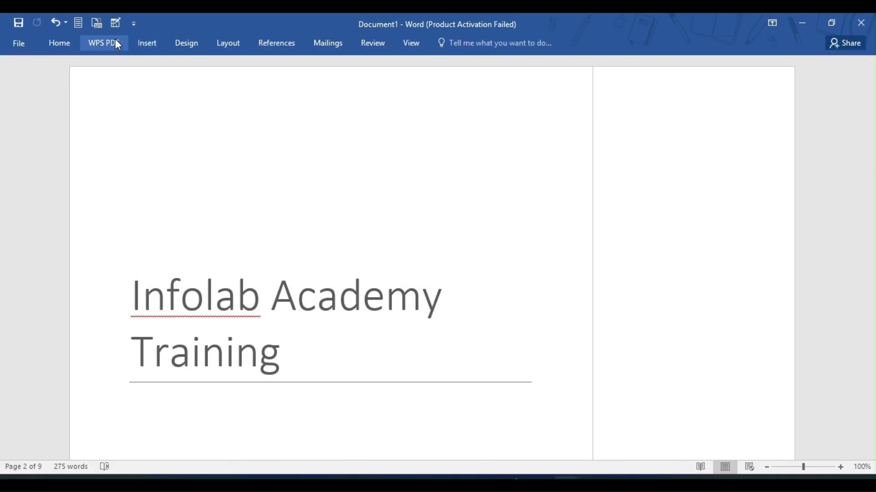
pyautogui.click(145, 42)
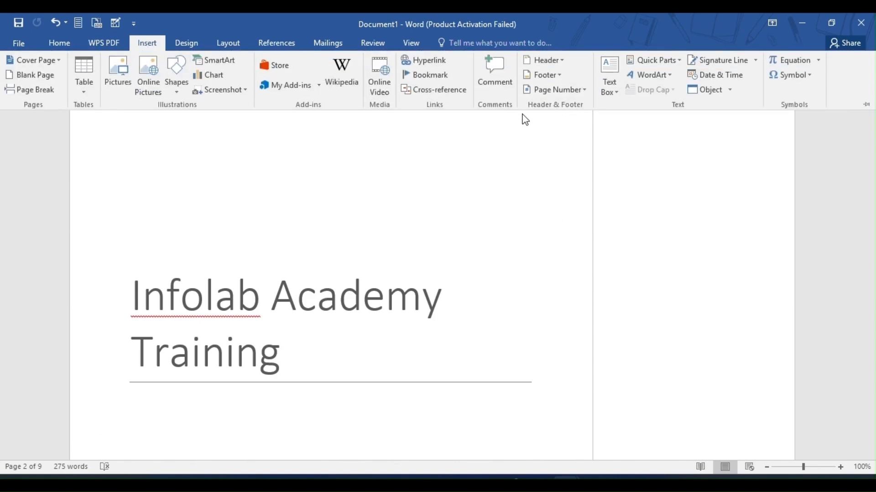
pyautogui.scroll(-4, 291, 365)
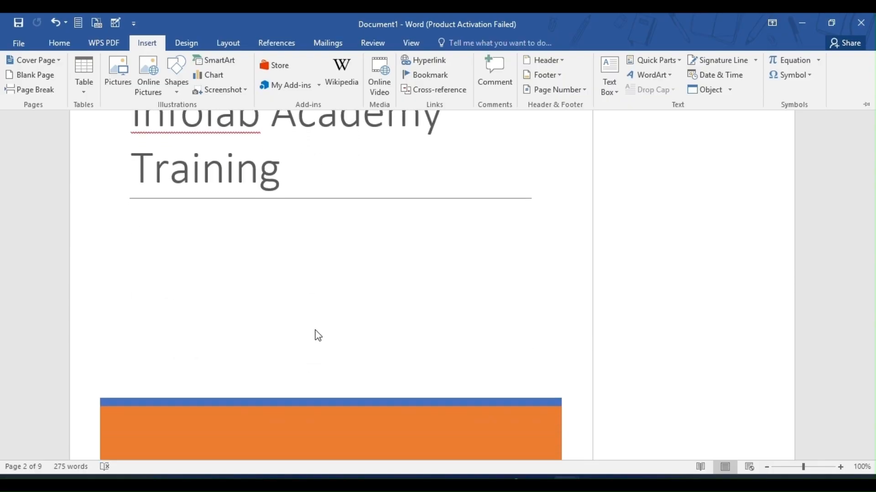
pyautogui.click(280, 187)
pyautogui.tripleClick(277, 180)
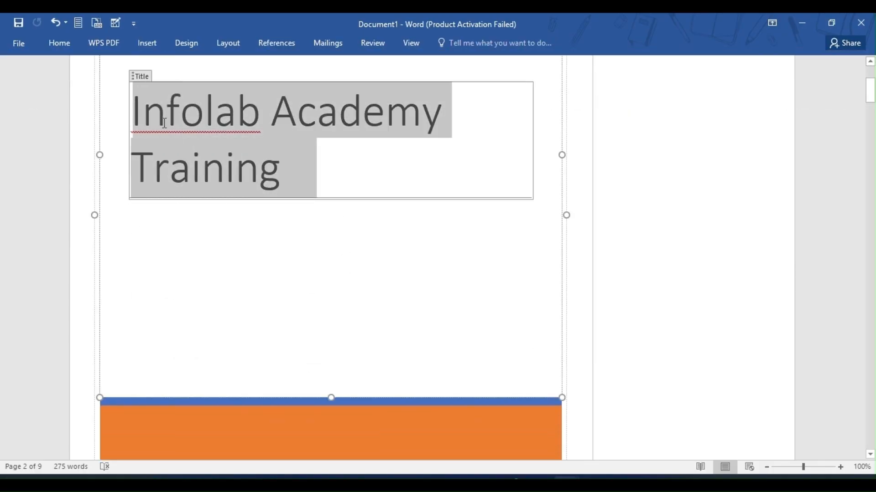
pyautogui.rightClick(171, 121)
pyautogui.press('Escape')
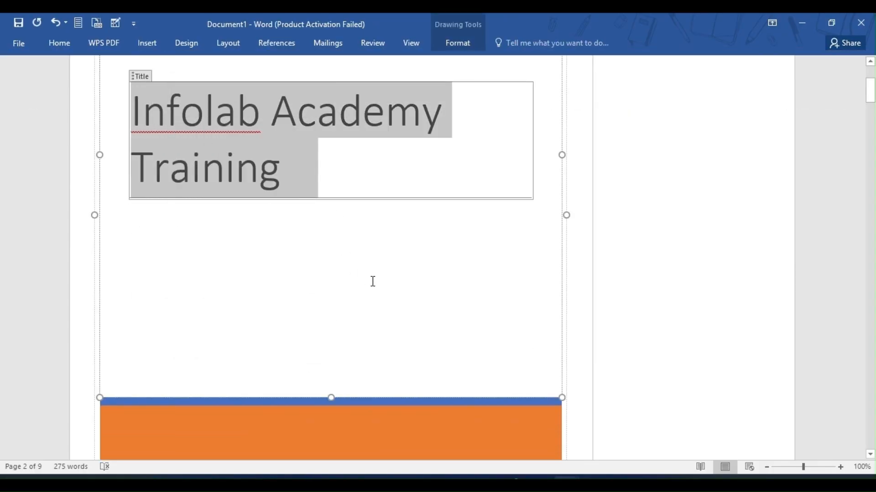
# Insert a WordArt object on the cover page below the title text, using the black shadowed style from the gallery's last row.
pyautogui.click(393, 282)
pyautogui.scroll(5, 392, 281)
pyautogui.scroll(-6, 168, 199)
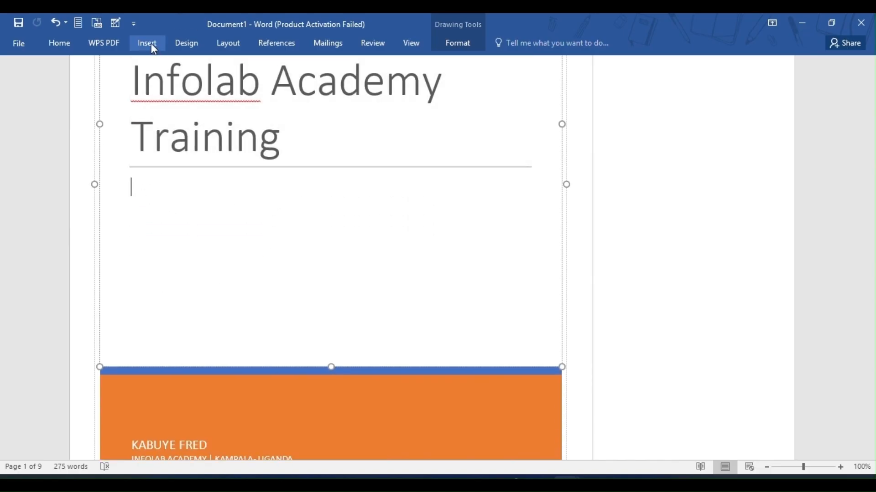
pyautogui.click(150, 44)
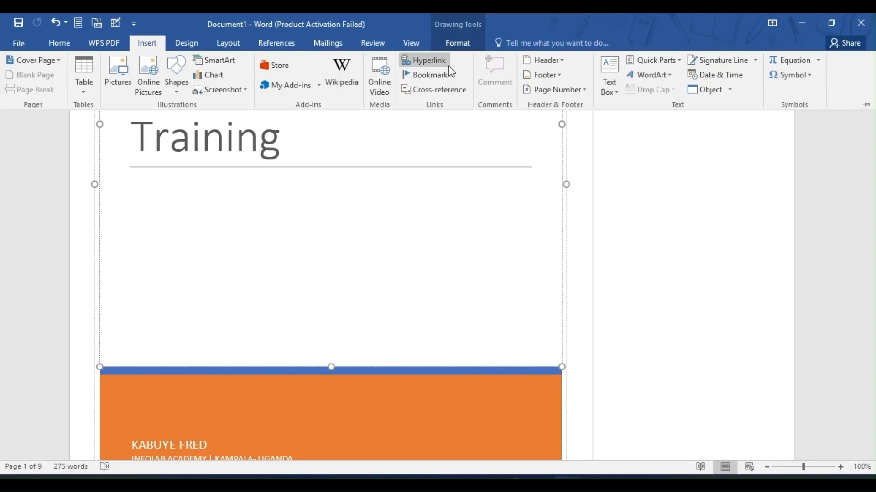
pyautogui.click(670, 77)
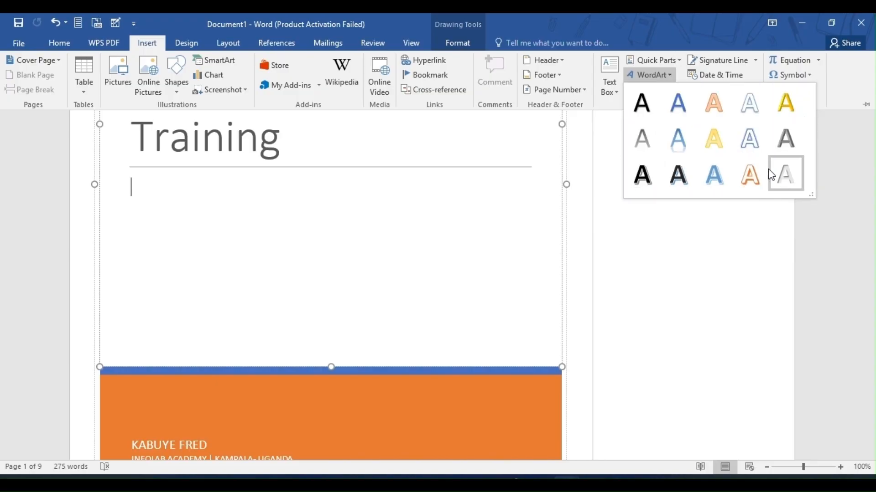
pyautogui.click(647, 173)
pyautogui.scroll(1, 301, 165)
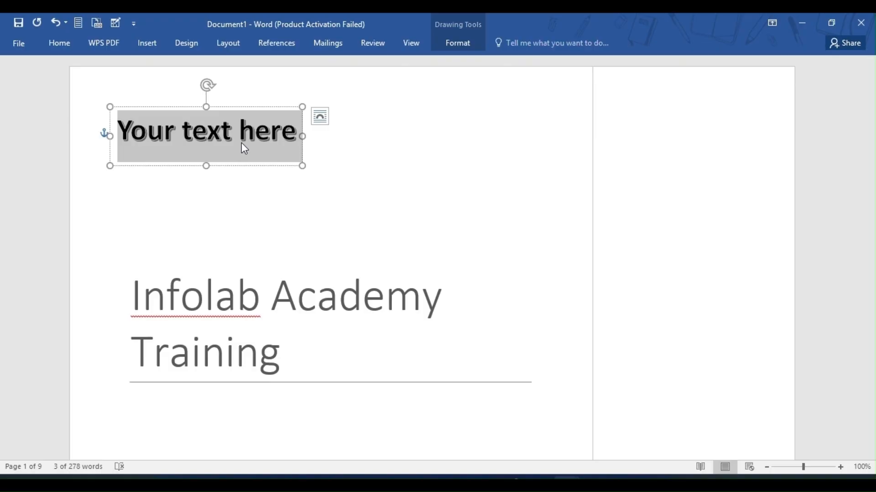
# Replace the WordArt placeholder text with "Infolab academy".
pyautogui.click(244, 148)
pyautogui.moveTo(297, 132); pyautogui.dragTo(118, 130)
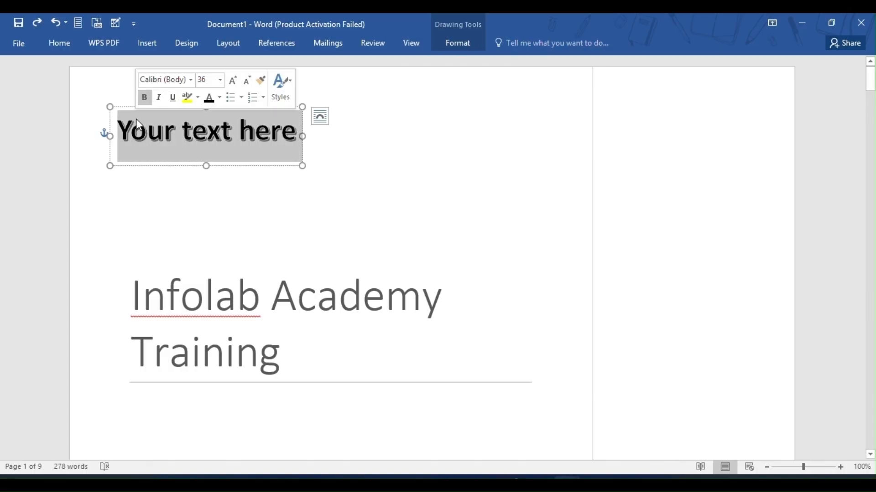
pyautogui.press('Delete')
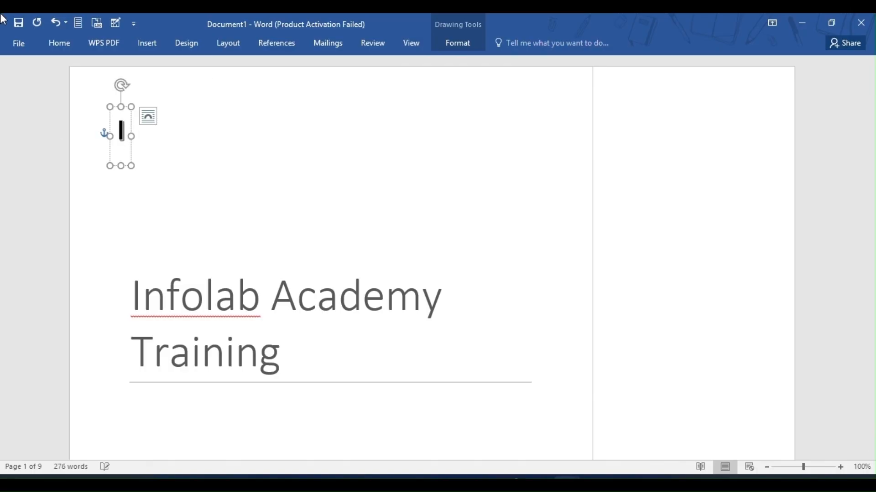
pyautogui.write('Infol')
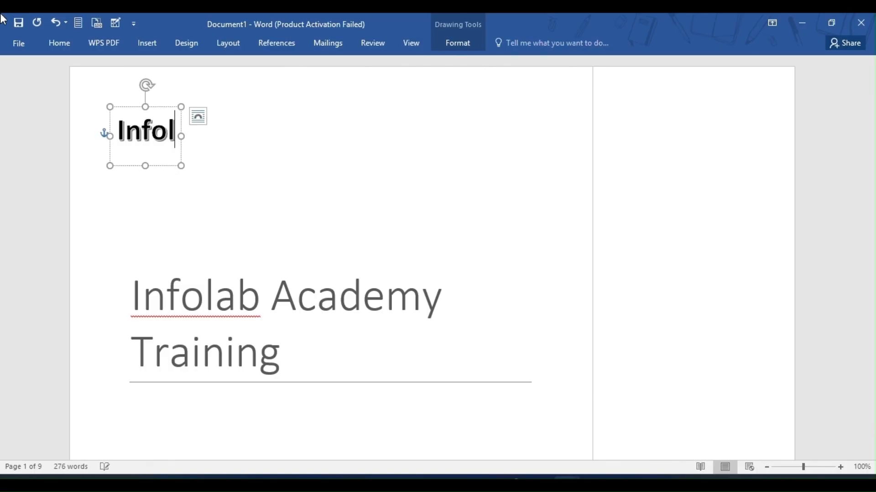
pyautogui.write('ab academy')
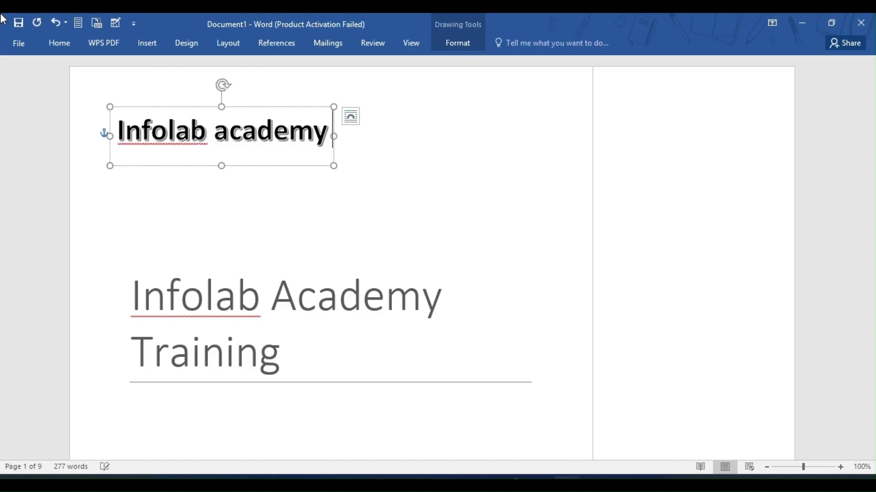
# Extend the cover page WordArt text with "tutorial trainings" and leave the WordArt object.
pyautogui.write(' tutorial')
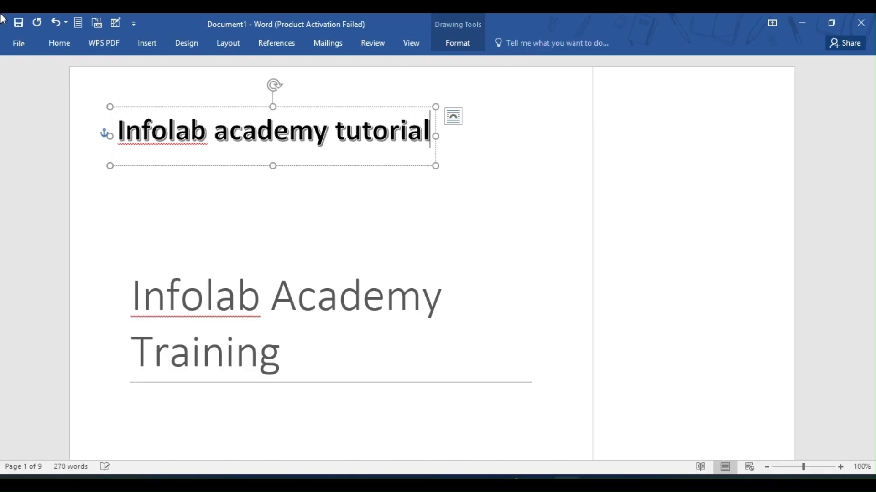
pyautogui.write(' trainings')
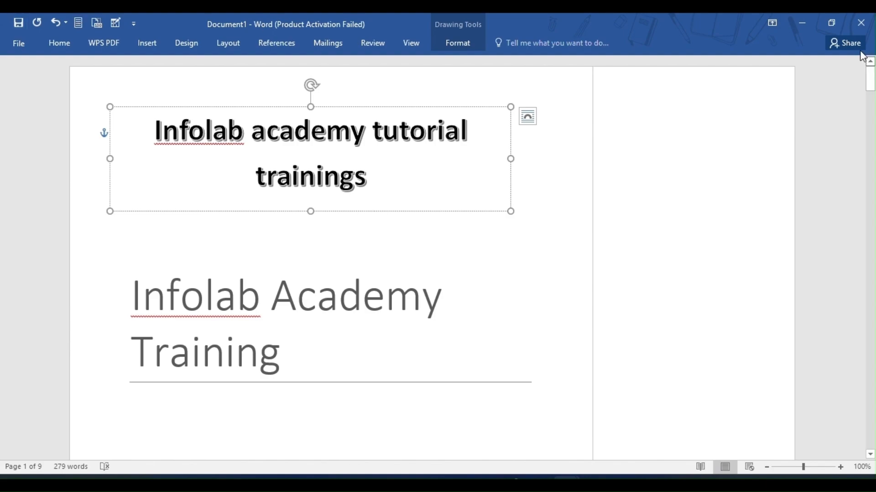
pyautogui.click(544, 206)
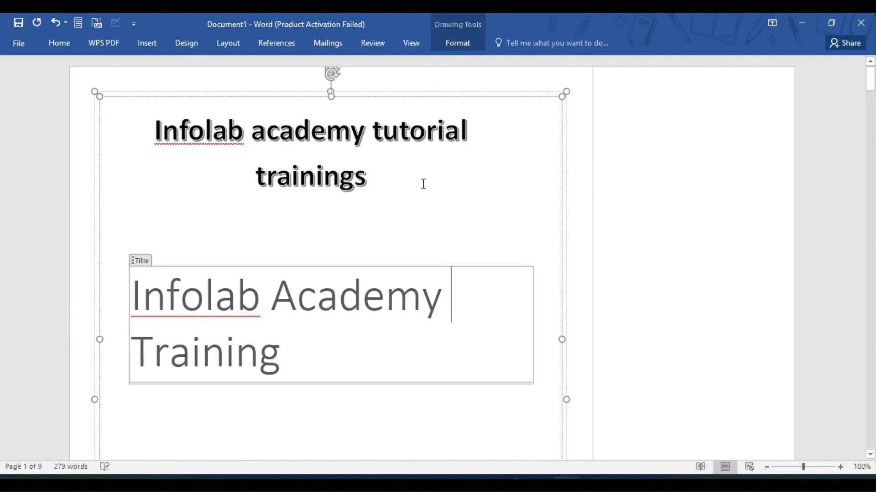
# Look over the end of the cover page and the opening paragraphs on page 2.
pyautogui.scroll(-15, 324, 309)
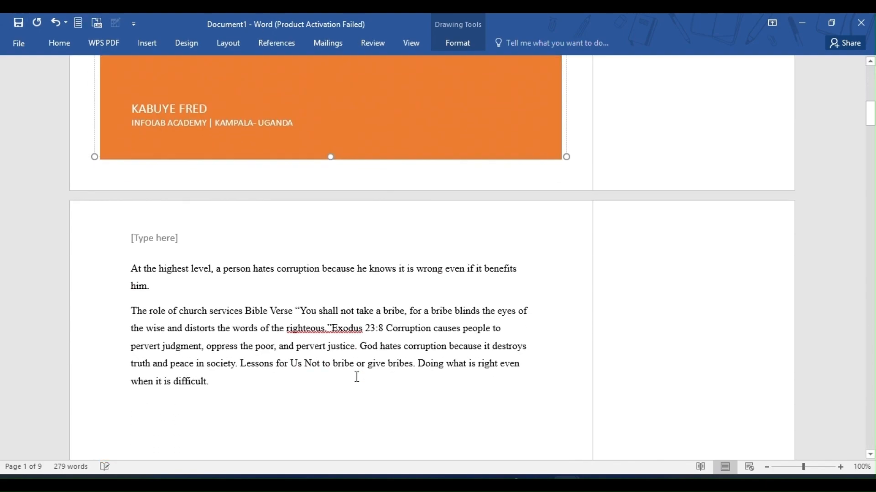
pyautogui.scroll(3, 365, 350)
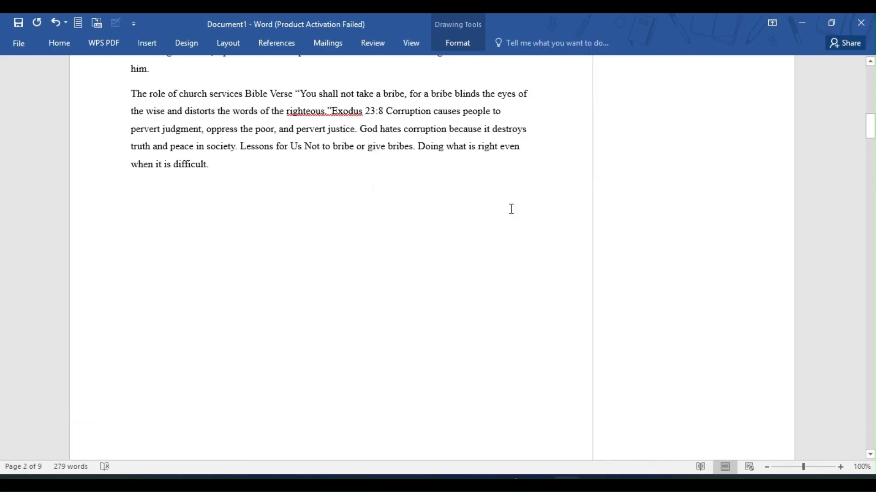
pyautogui.scroll(-5, 408, 307)
pyautogui.scroll(3, 231, 106)
pyautogui.click(160, 42)
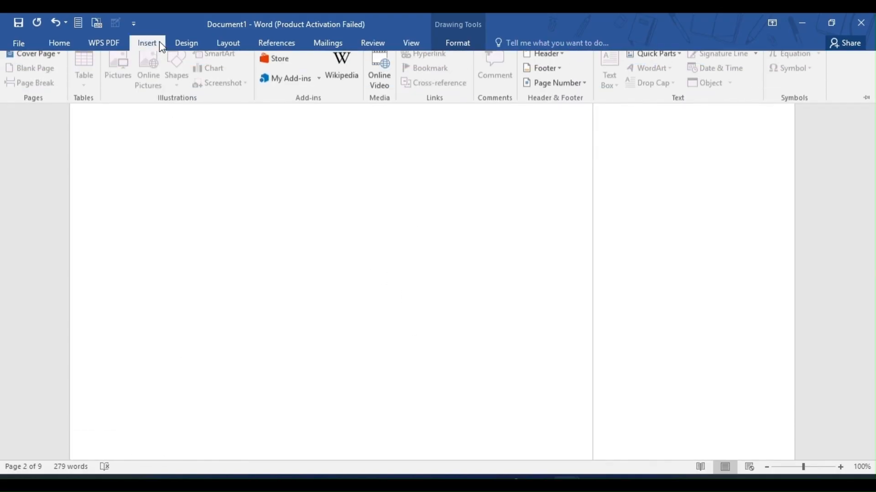
pyautogui.scroll(3, 495, 218)
pyautogui.scroll(5, 499, 206)
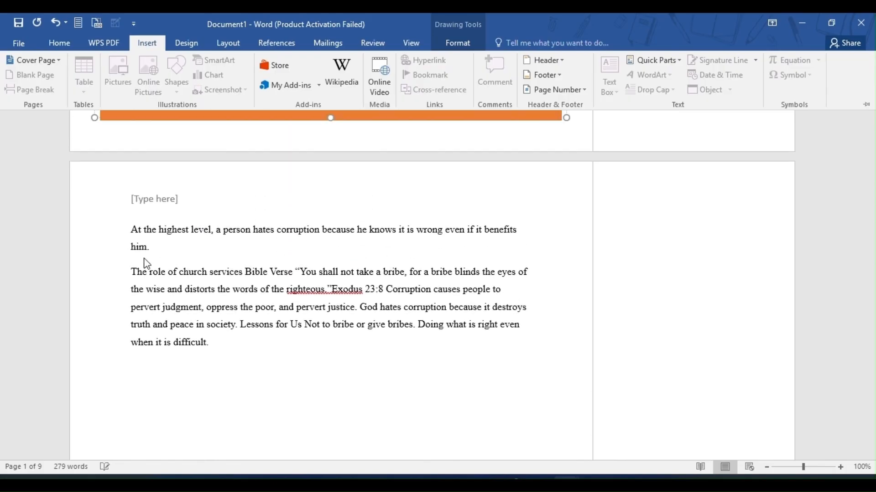
pyautogui.scroll(3, 192, 301)
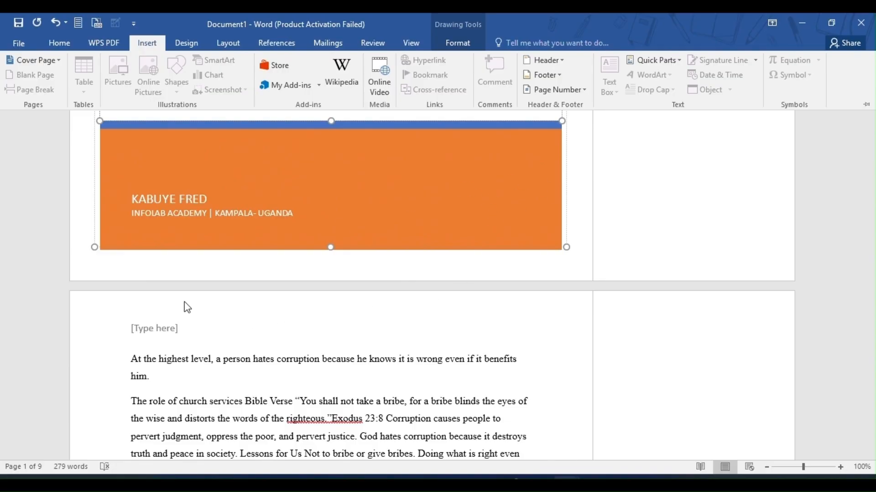
pyautogui.scroll(-3, 261, 340)
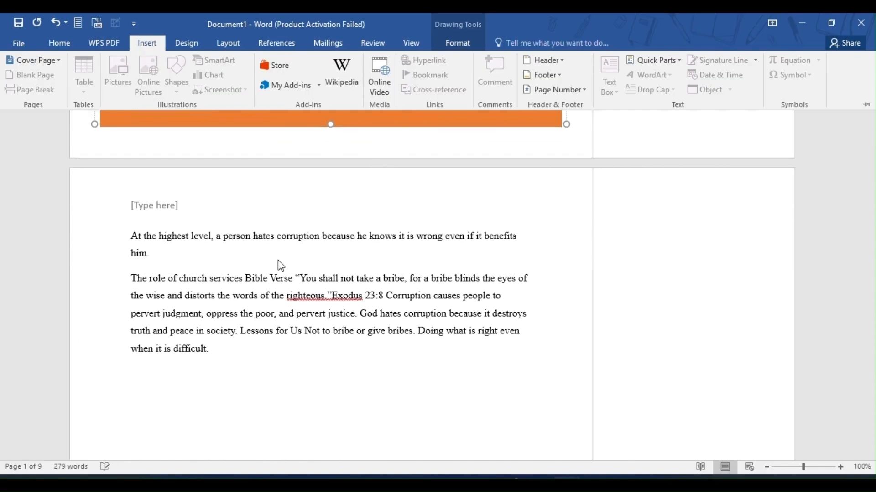
pyautogui.hotkey('ctrl', 'F1')
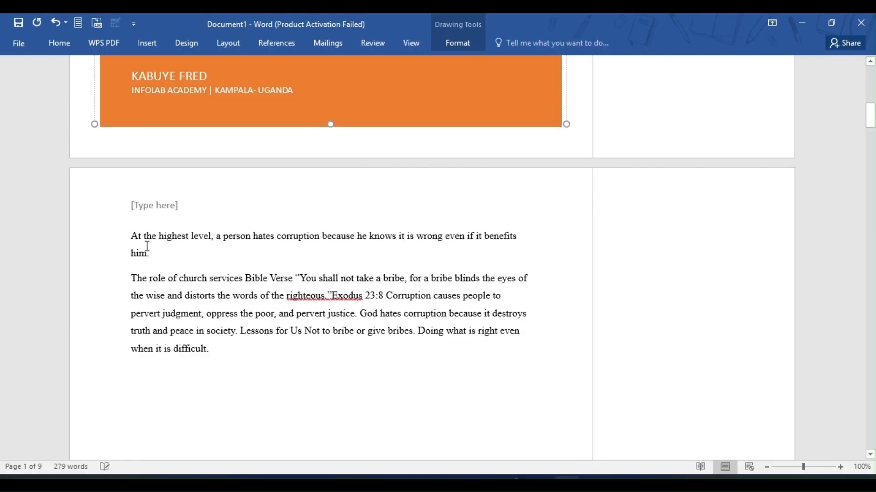
# Apply the Dropped style of drop cap to the letter "A" that opens the first paragraph on page 2.
pyautogui.moveTo(137, 237); pyautogui.dragTo(130, 236)
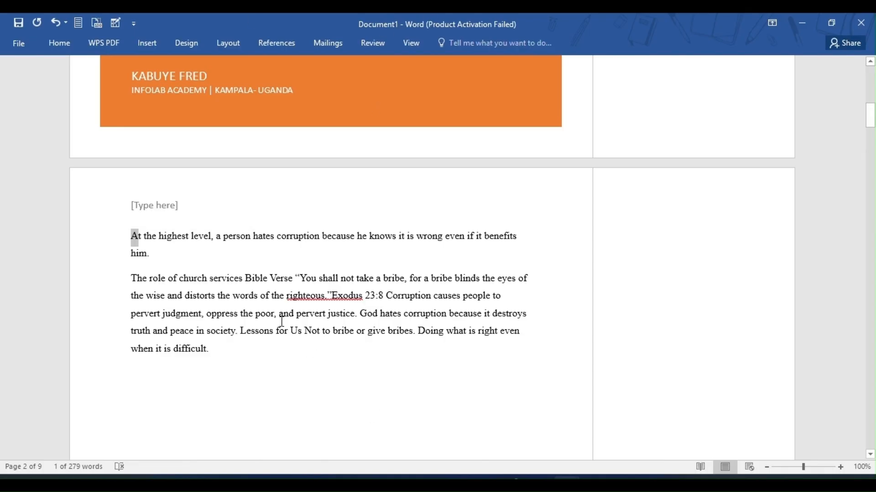
pyautogui.click(138, 239)
pyautogui.moveTo(138, 237); pyautogui.dragTo(131, 237)
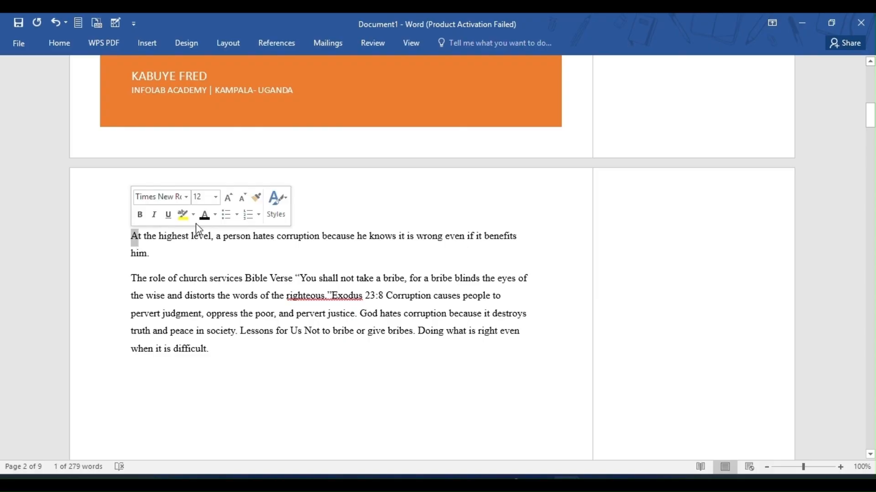
pyautogui.click(154, 46)
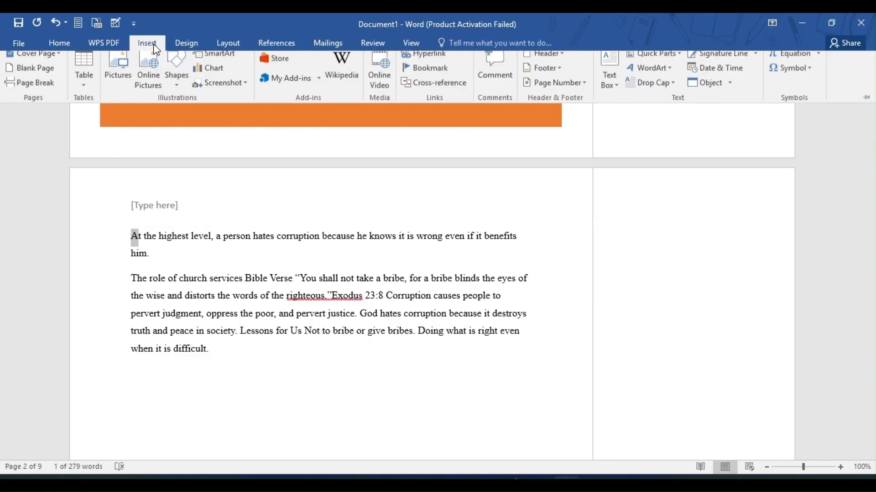
pyautogui.click(676, 90)
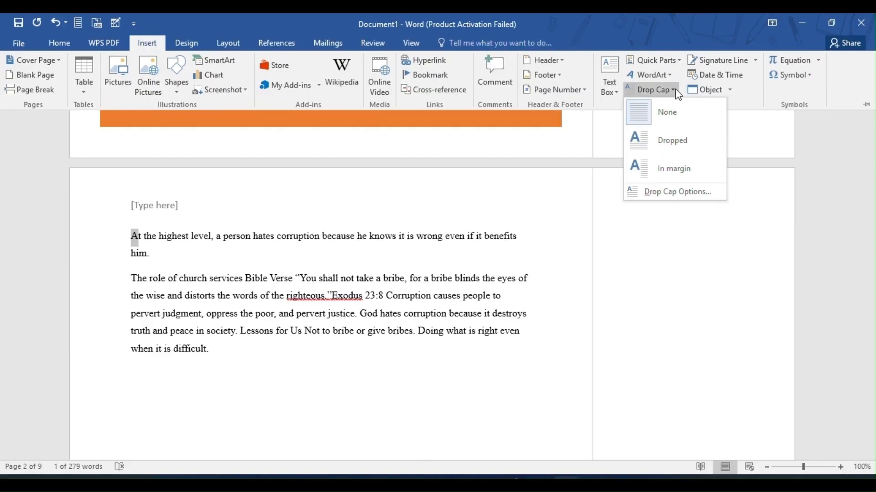
pyautogui.click(678, 93)
pyautogui.click(673, 89)
pyautogui.click(548, 241)
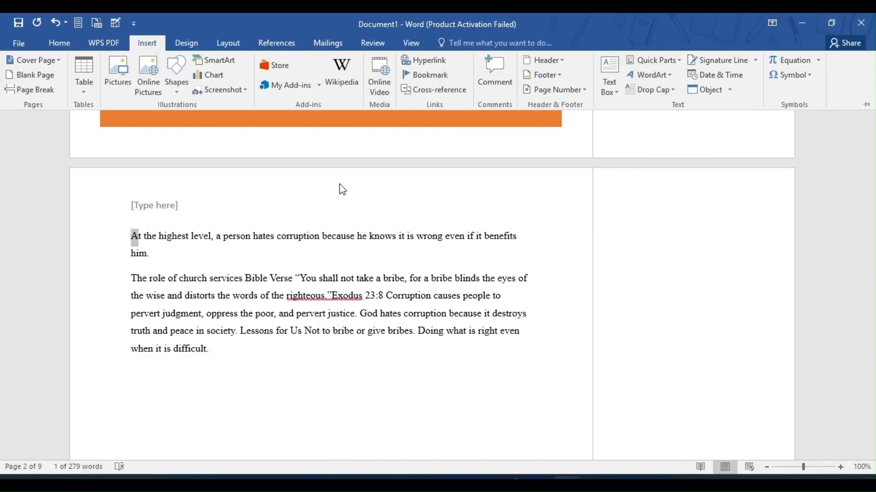
pyautogui.click(676, 93)
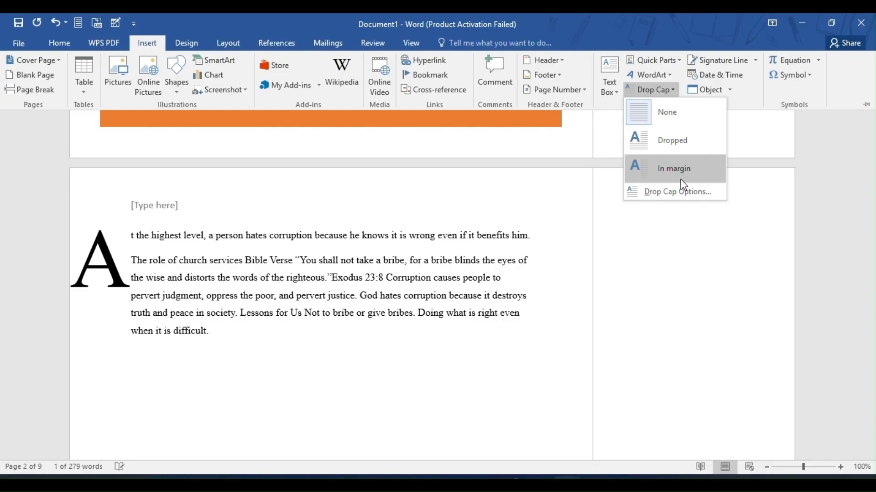
pyautogui.click(697, 151)
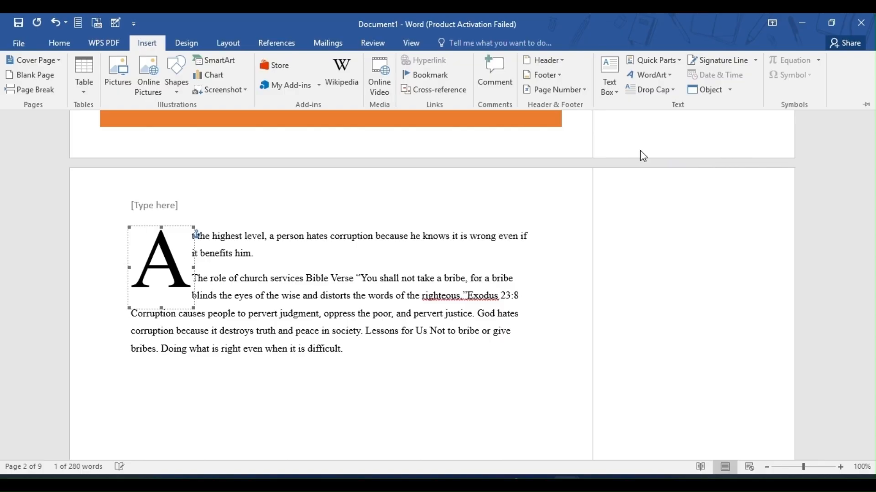
# Narrow the drop cap's frame slightly from its right edge to bring the paragraph text closer, and deselect it.
pyautogui.hotkey('ctrl', 'F1')
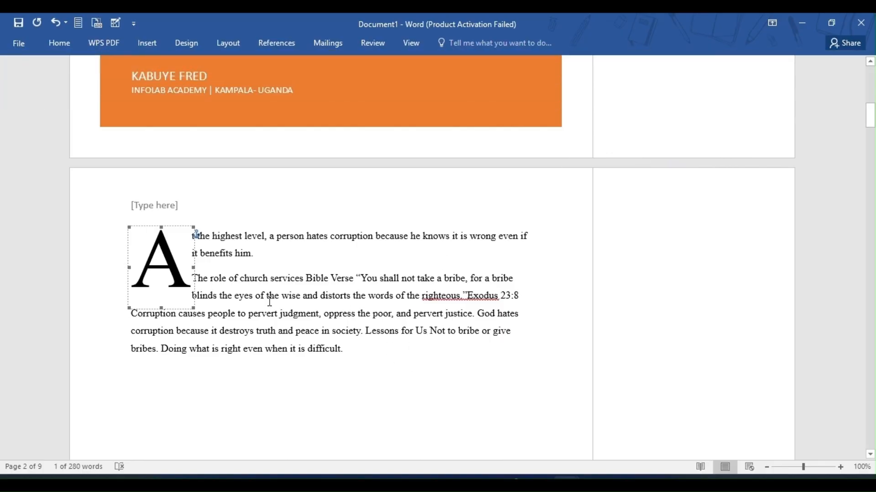
pyautogui.moveTo(193, 269); pyautogui.dragTo(183, 269)
pyautogui.click(330, 380)
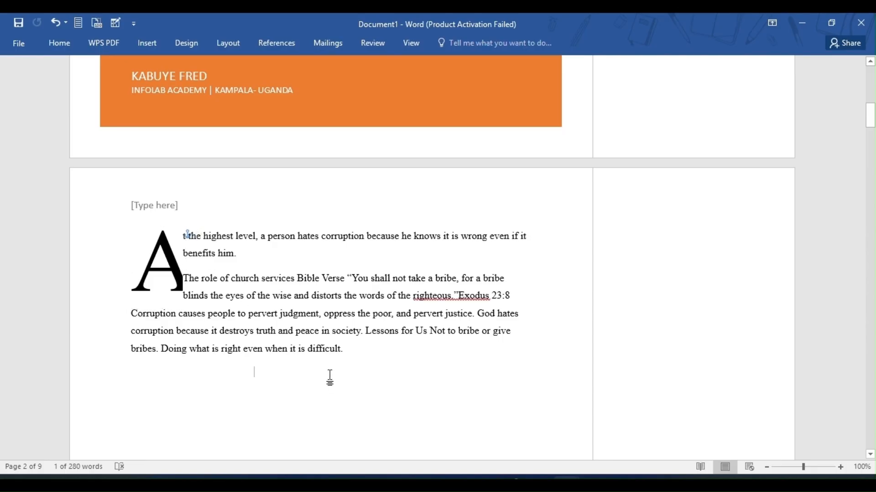
pyautogui.scroll(-3, 254, 274)
pyautogui.scroll(5, 279, 228)
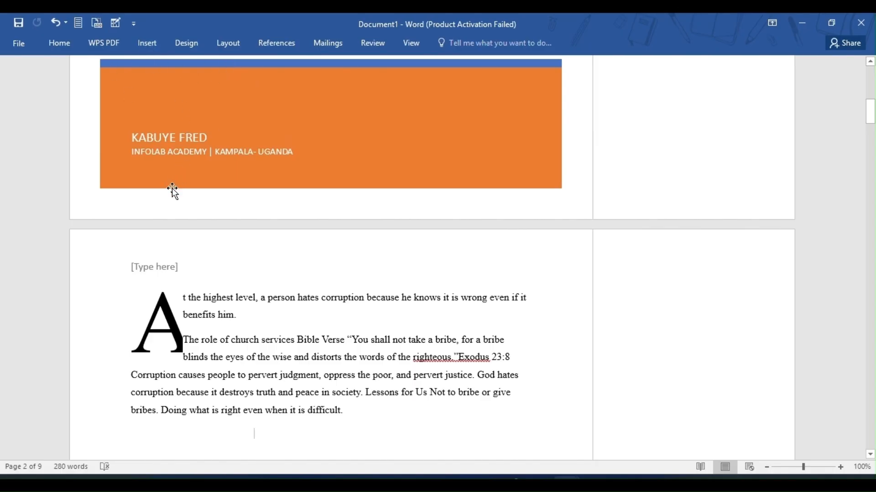
pyautogui.click(155, 46)
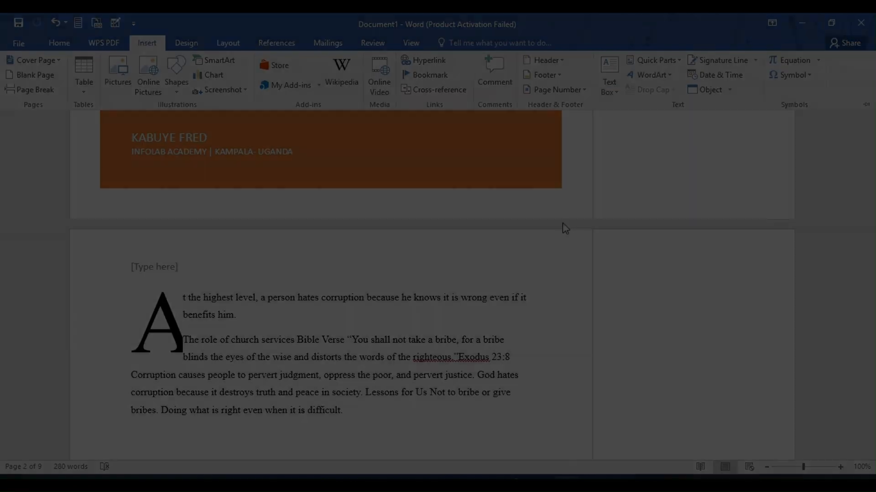